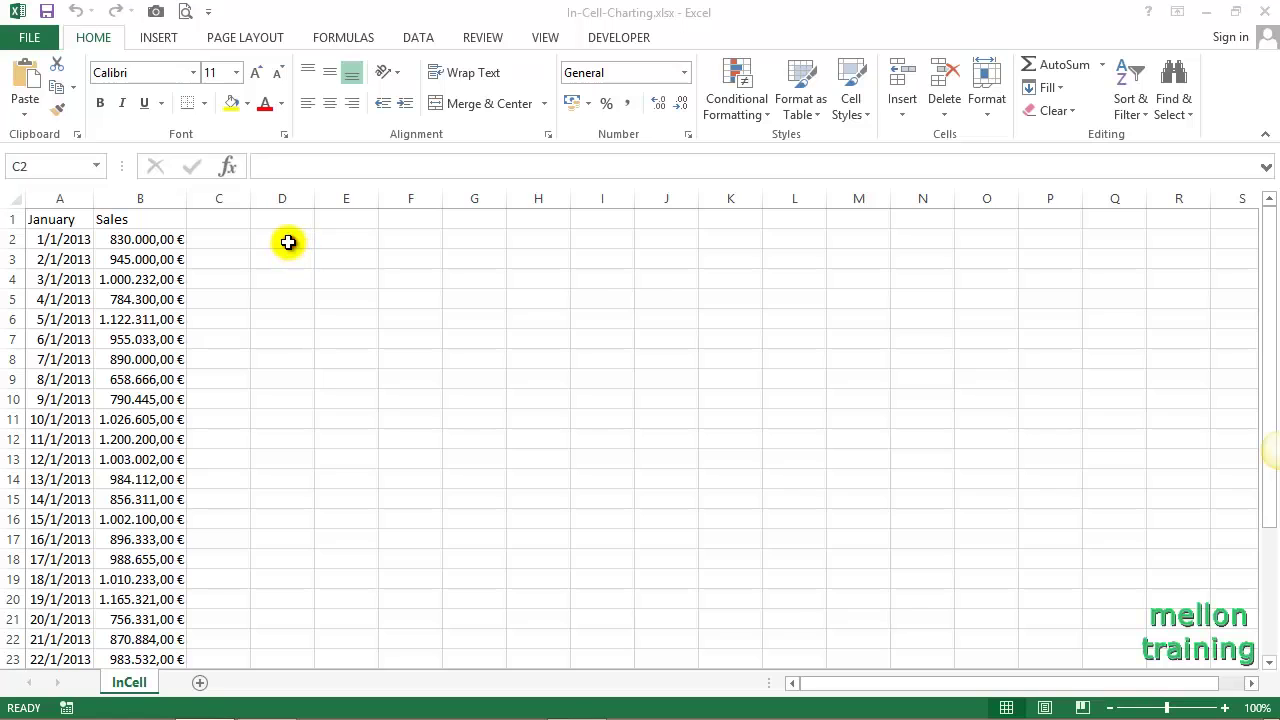
- On the InCell sheet of In-Cell-Charting.xlsx, select cell D2 beside the January sales figures
click(281, 241)
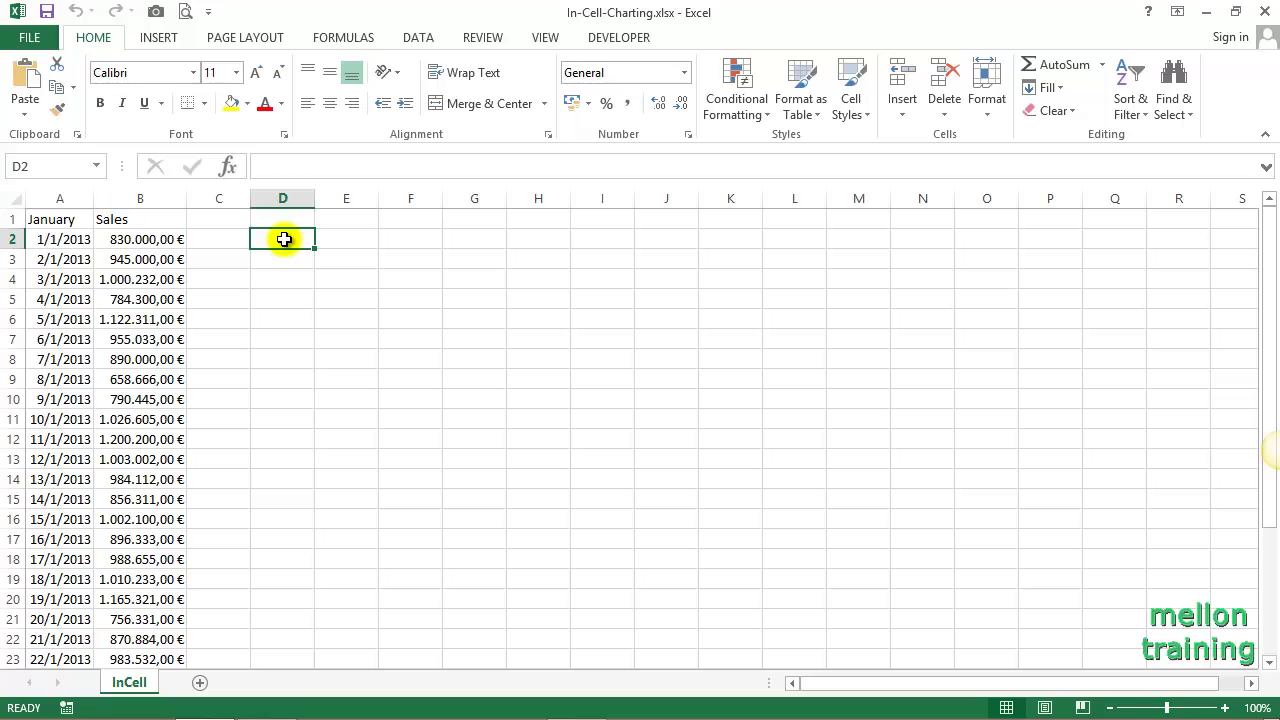
- Enter =REPT("g";20) in D1 so it shows twenty g characters
click(288, 218)
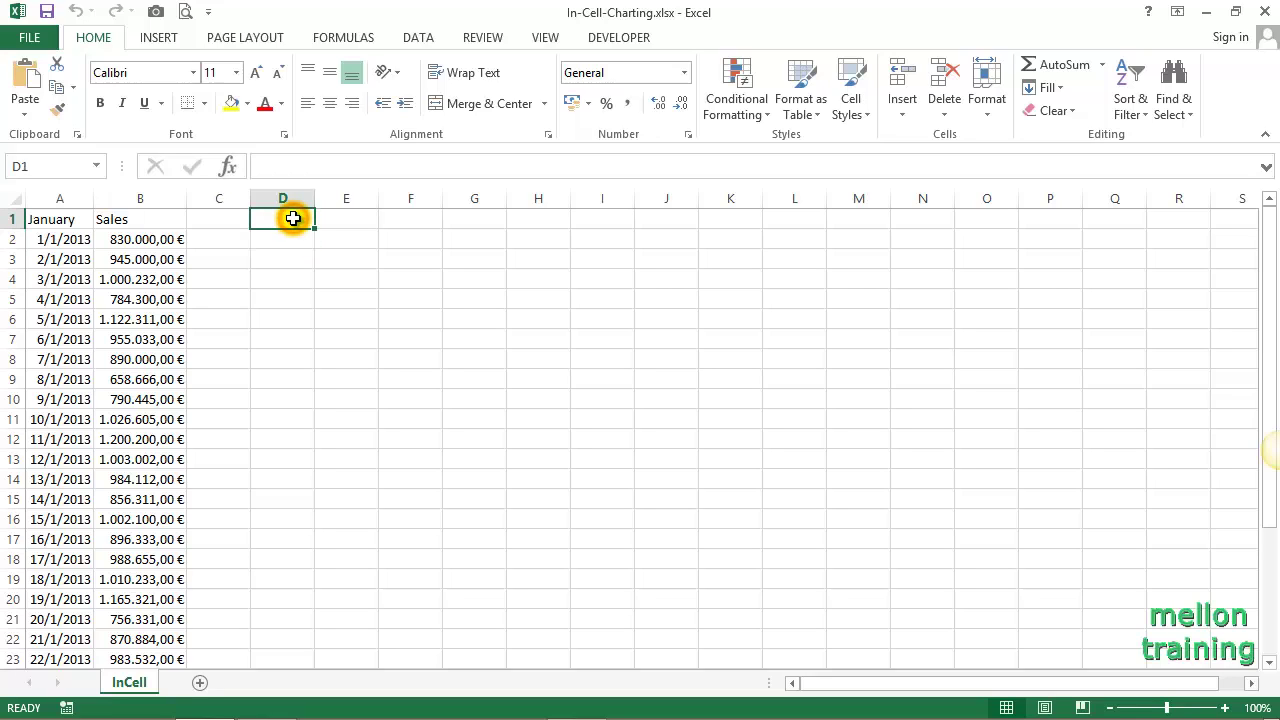
text(=)
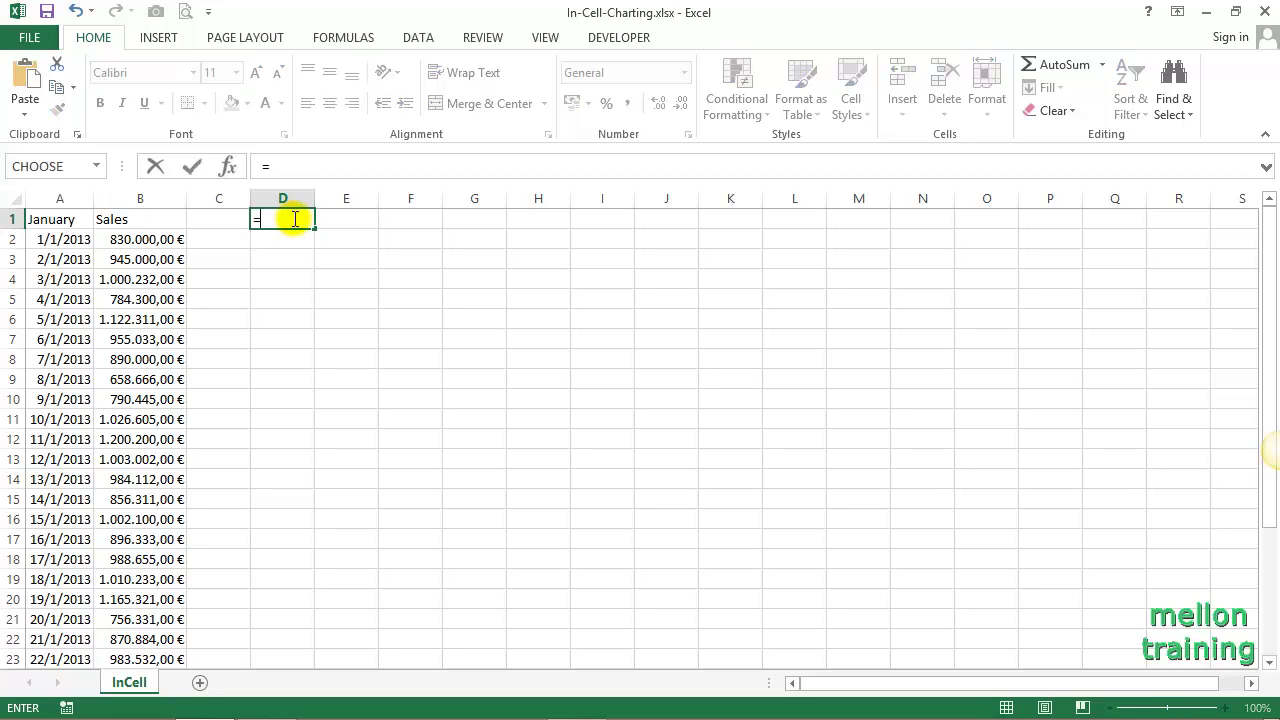
text(re)
key(BackSpace)
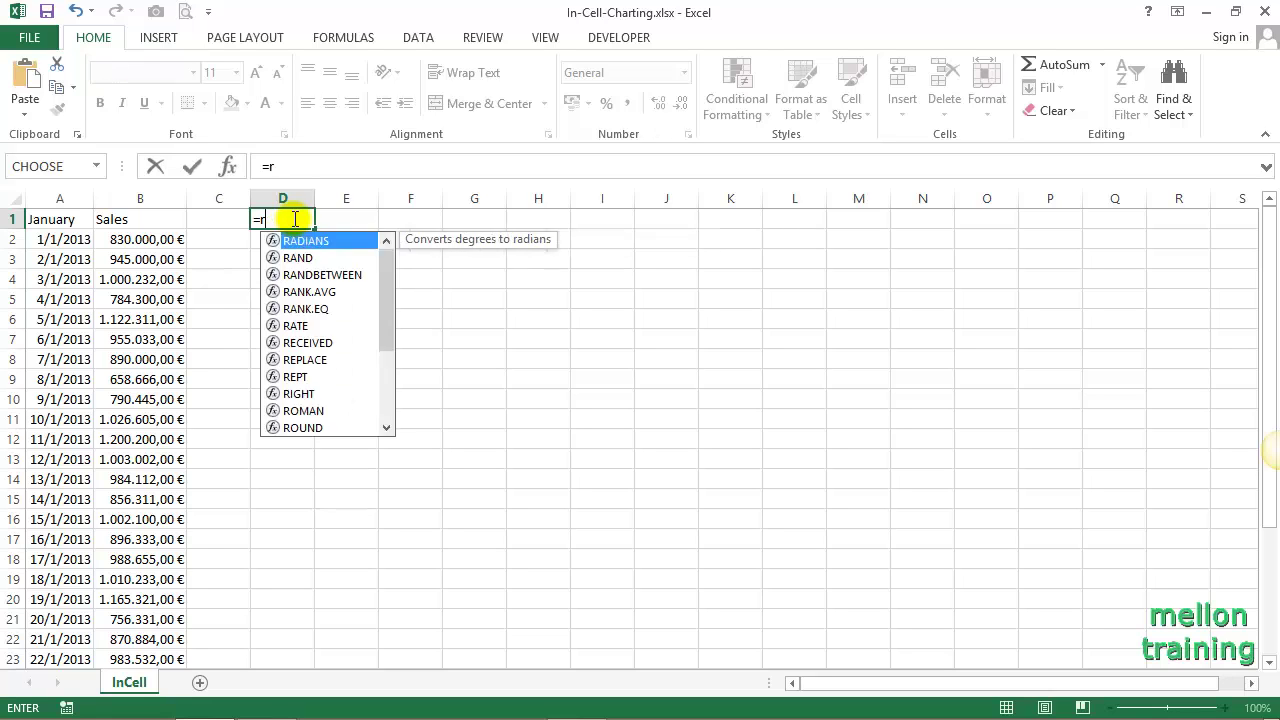
key(BackSpace)
text(REPT)
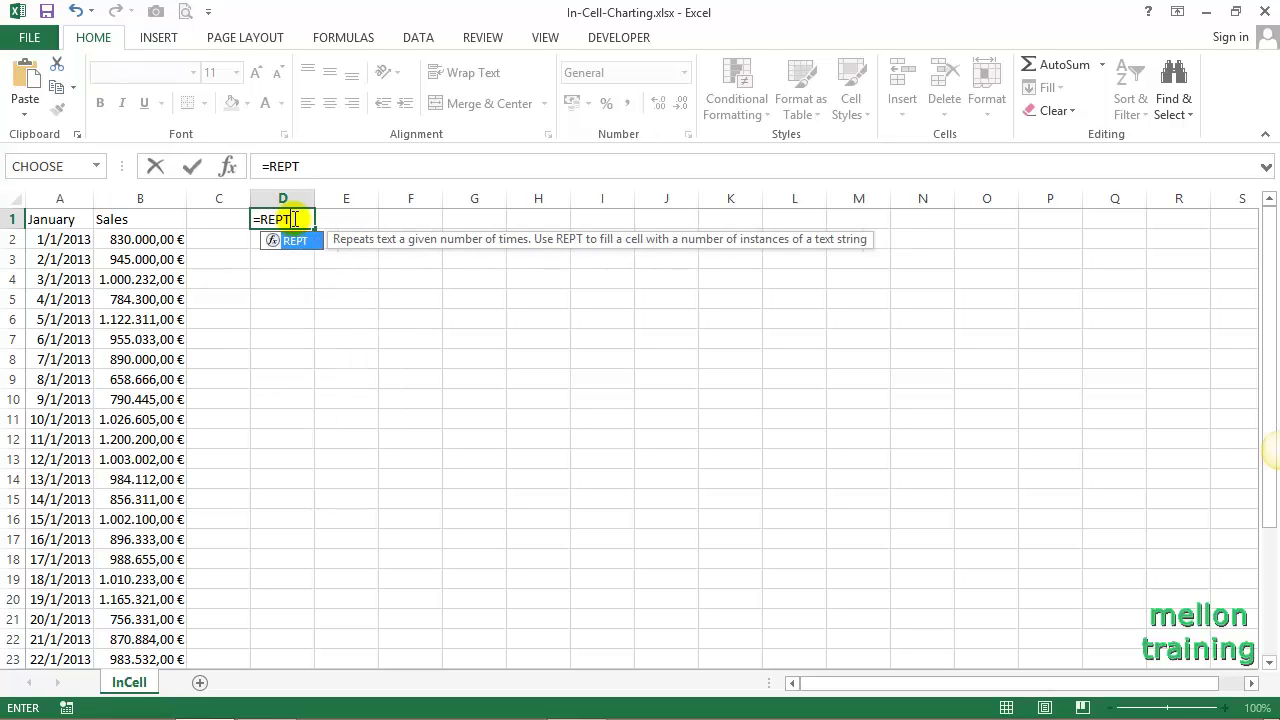
text(()
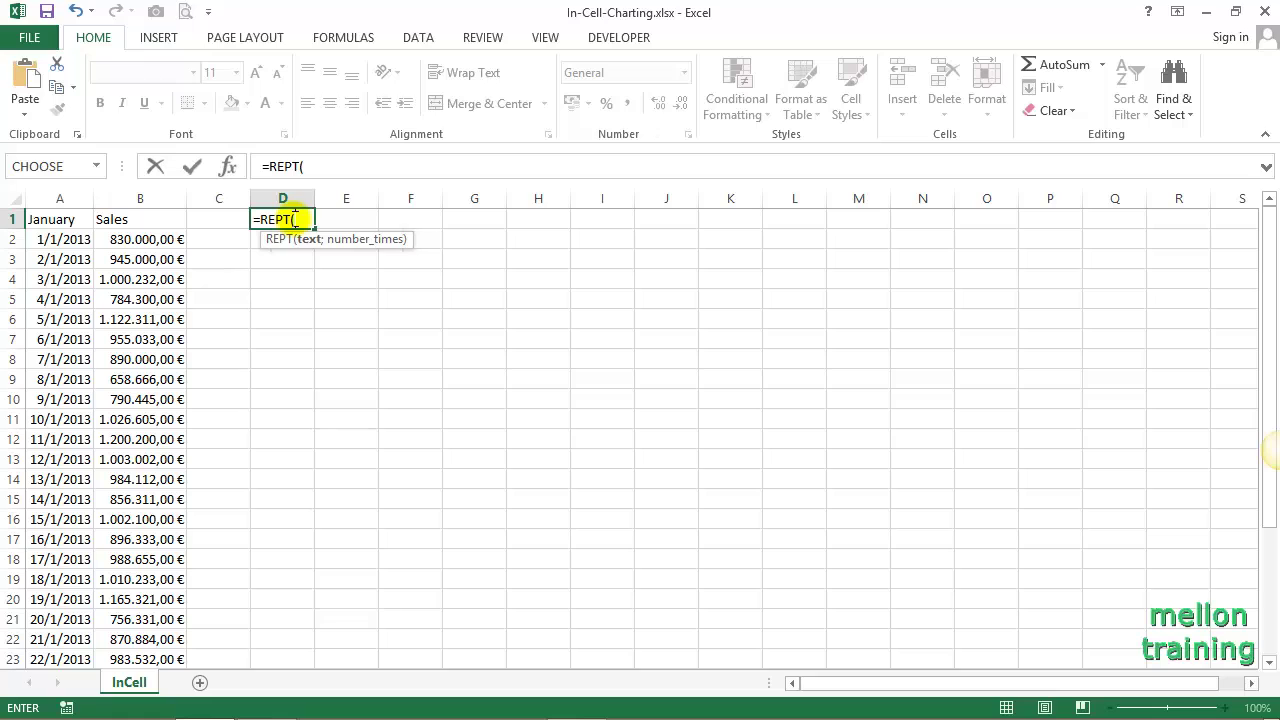
text(")
text(G)
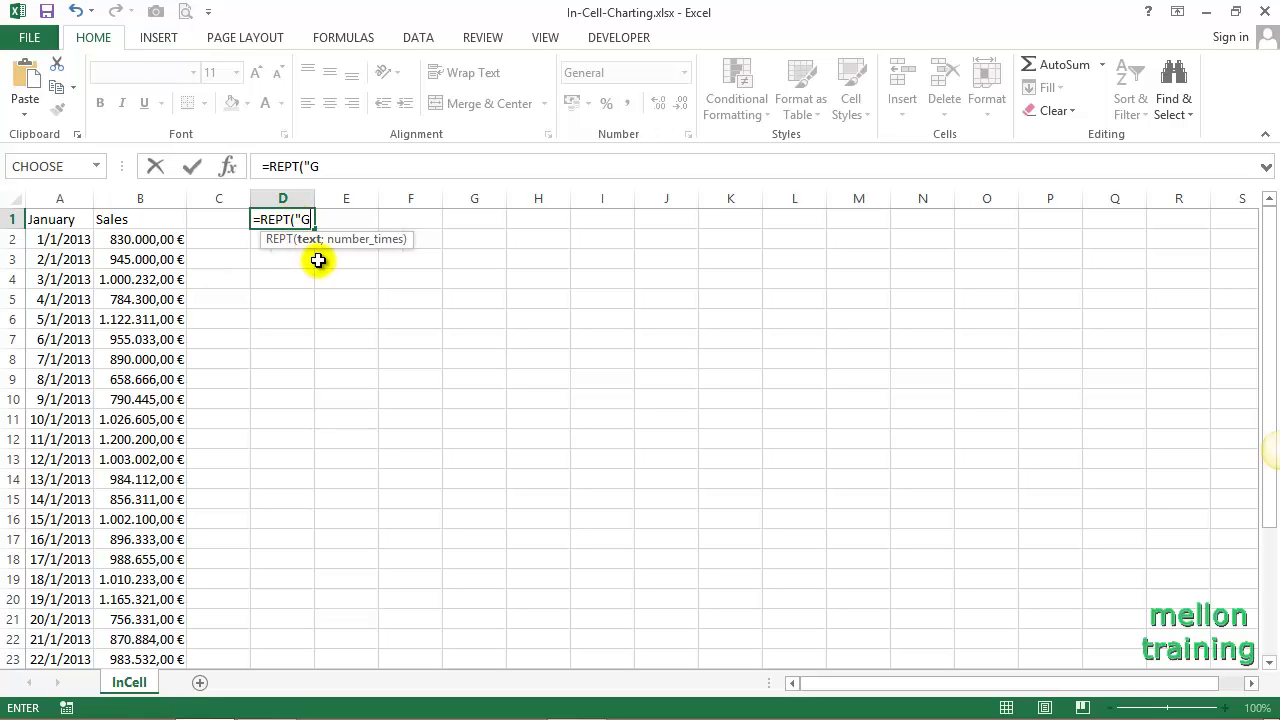
key(BackSpace)
text(g")
text(;)
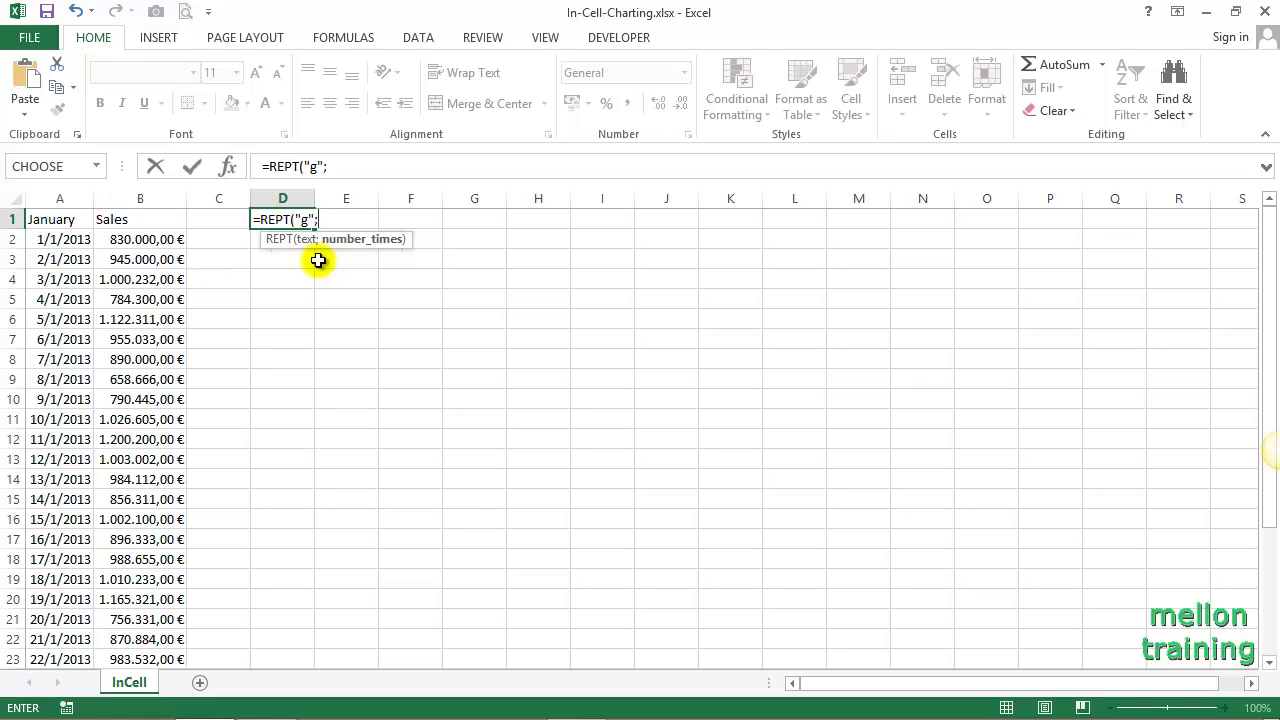
text(20)
text())
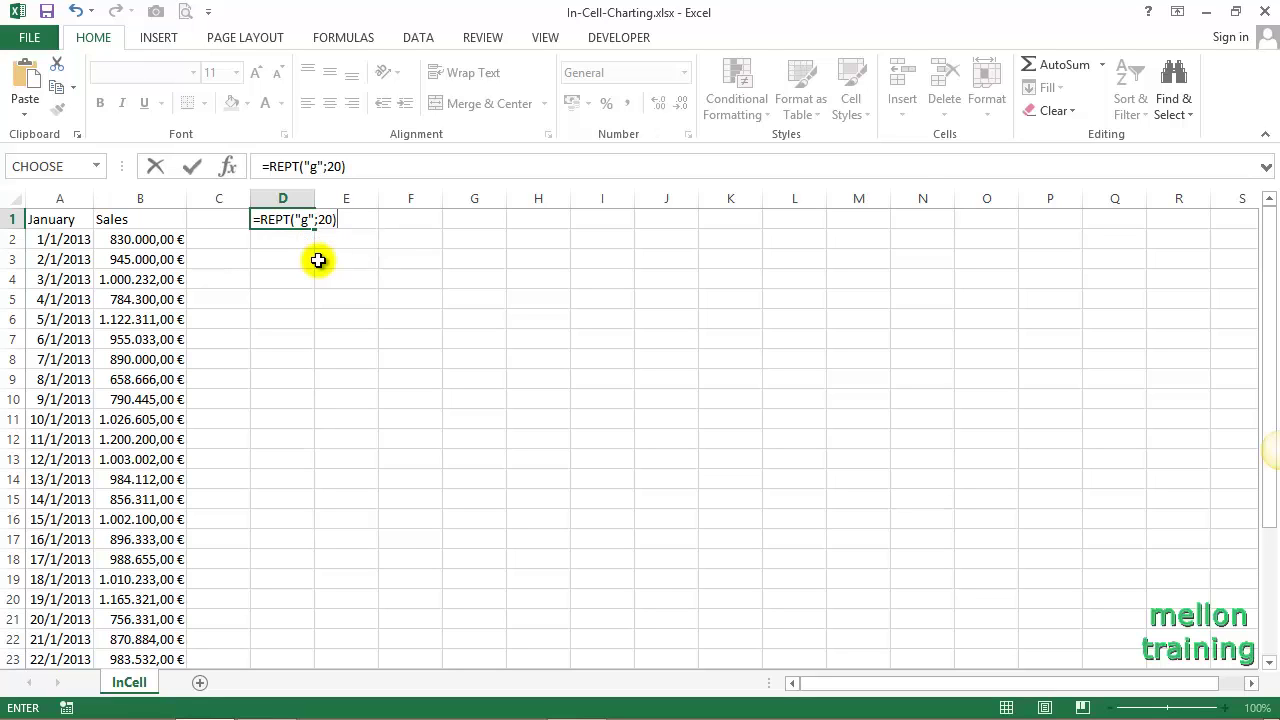
key(Return)
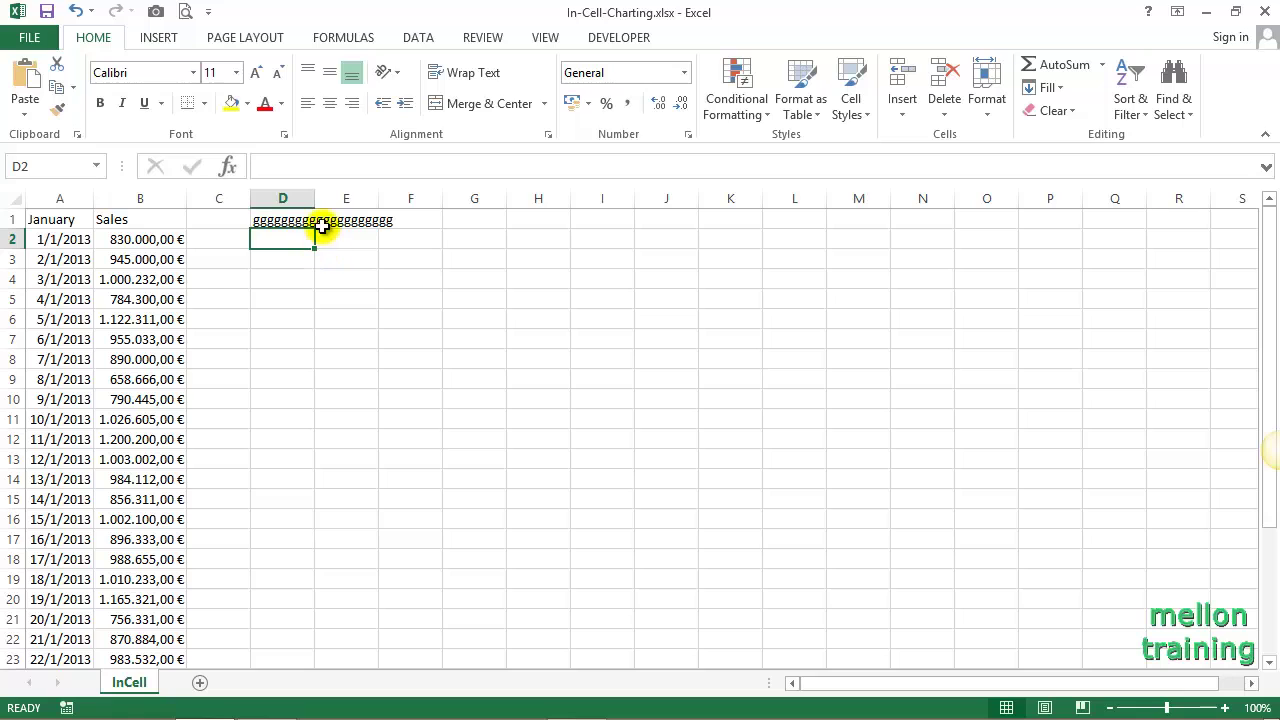
- Widen column D to about 149 pixels so all twenty g's fit, then reselect D1
drag(315, 203, 401, 200)
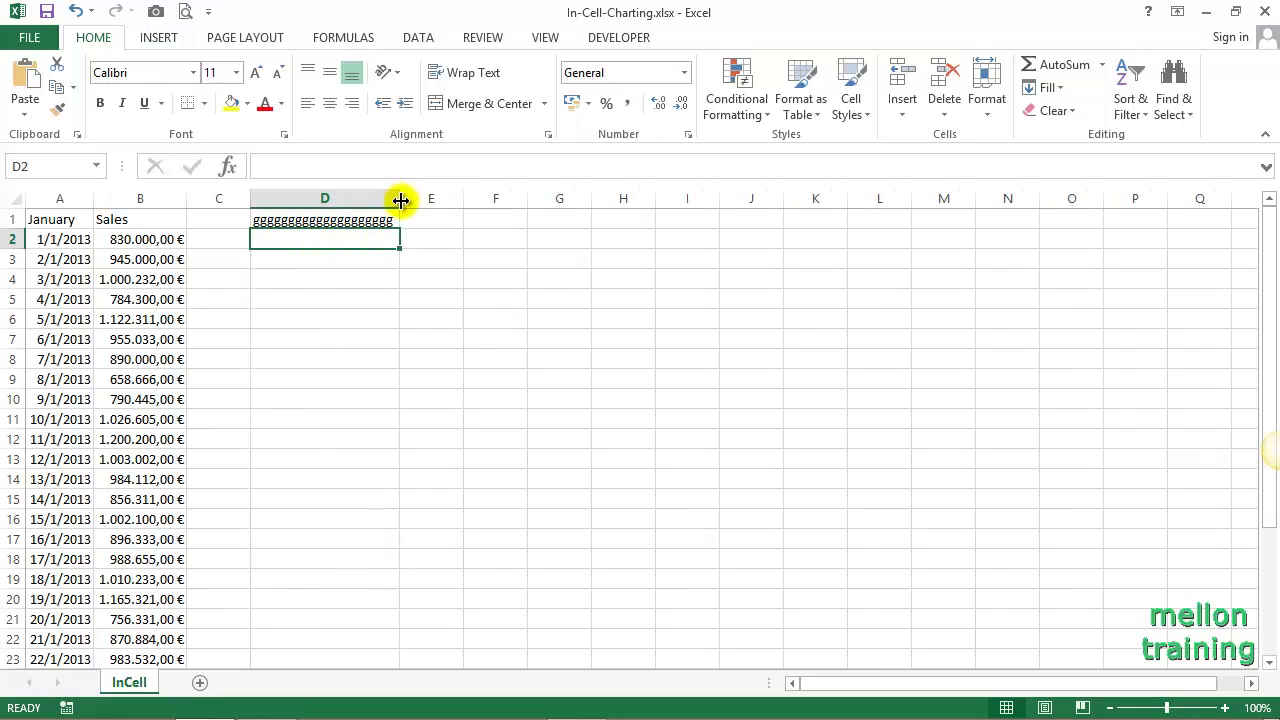
click(376, 399)
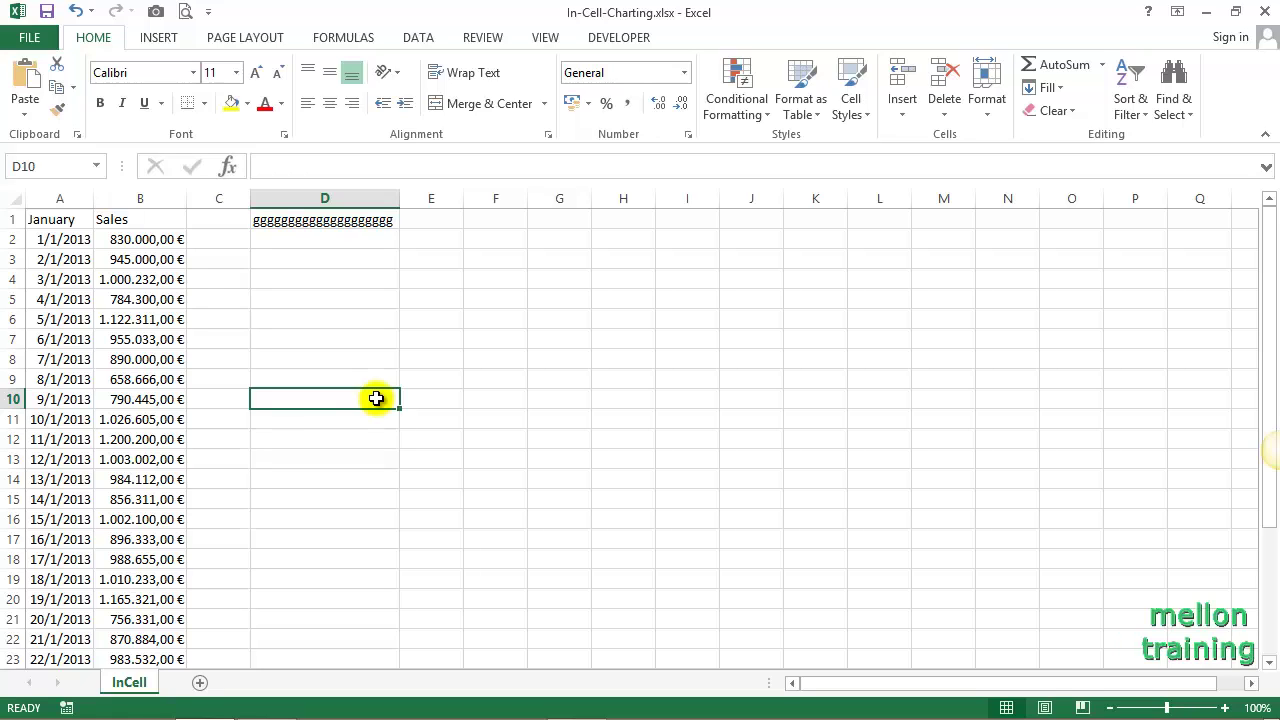
click(287, 221)
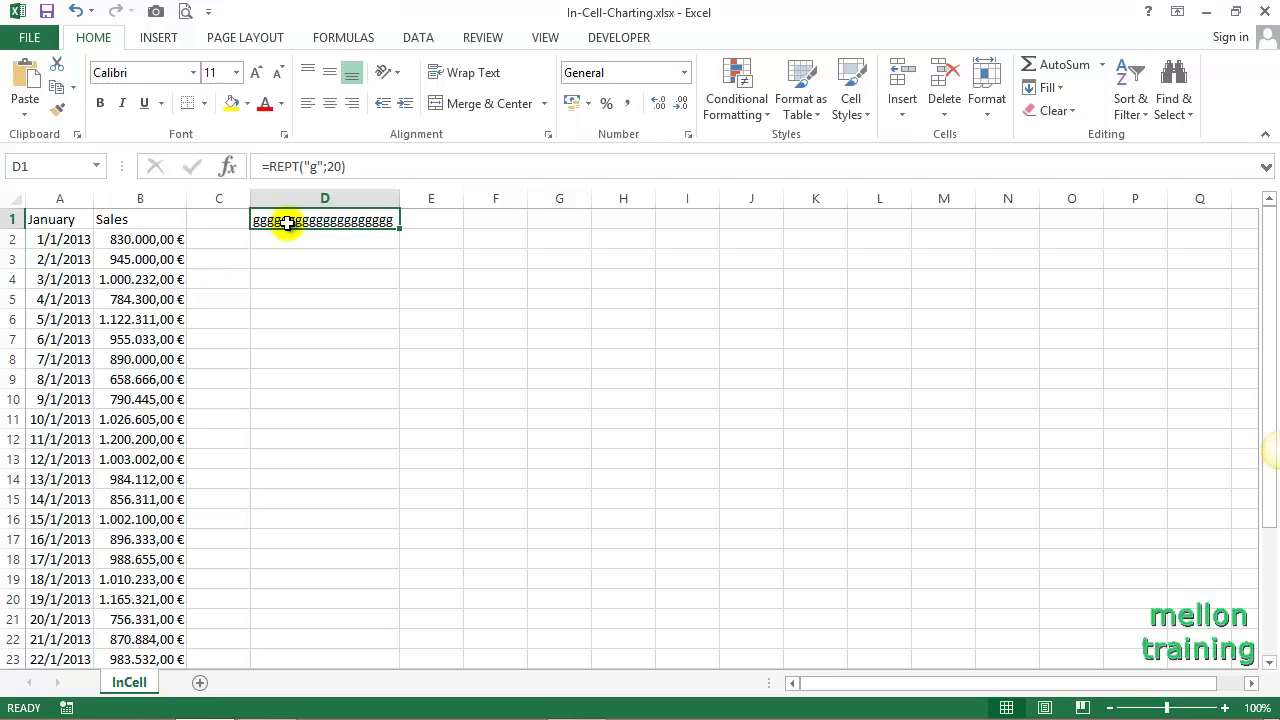
- Apply the Webdings font to D1, turning the twenty g's into a solid black bar
click(193, 74)
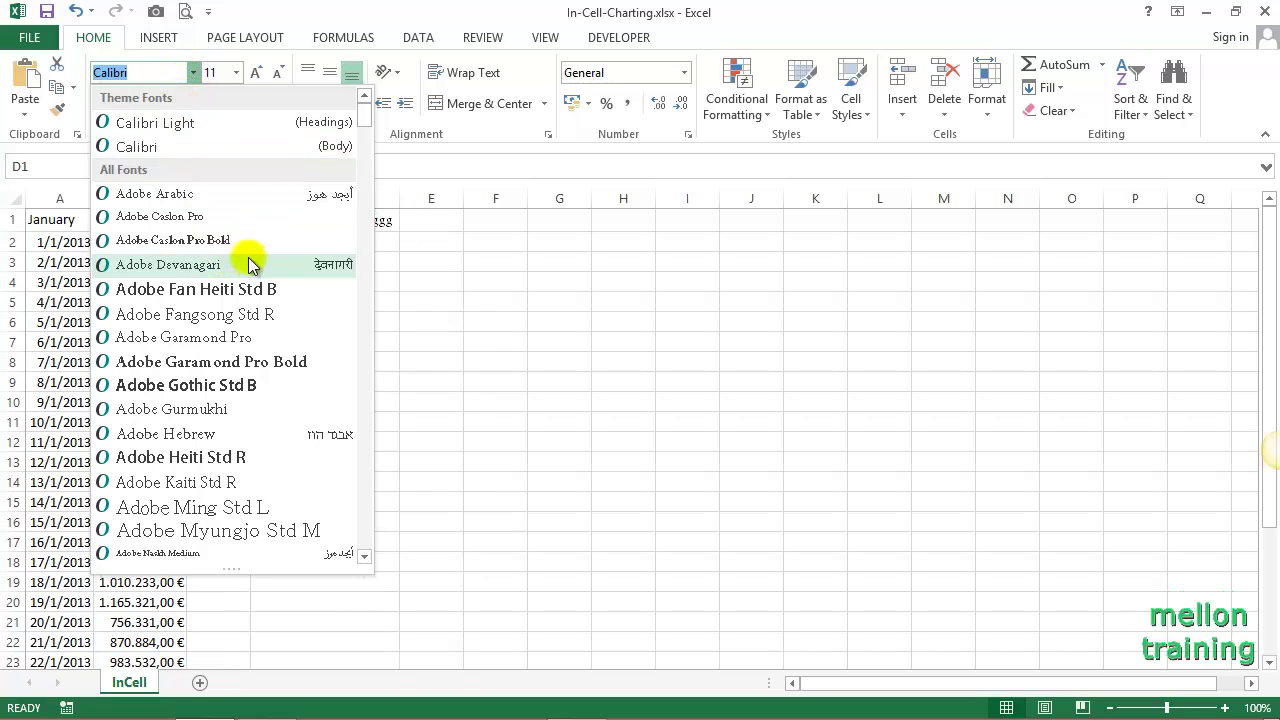
drag(365, 121, 373, 549)
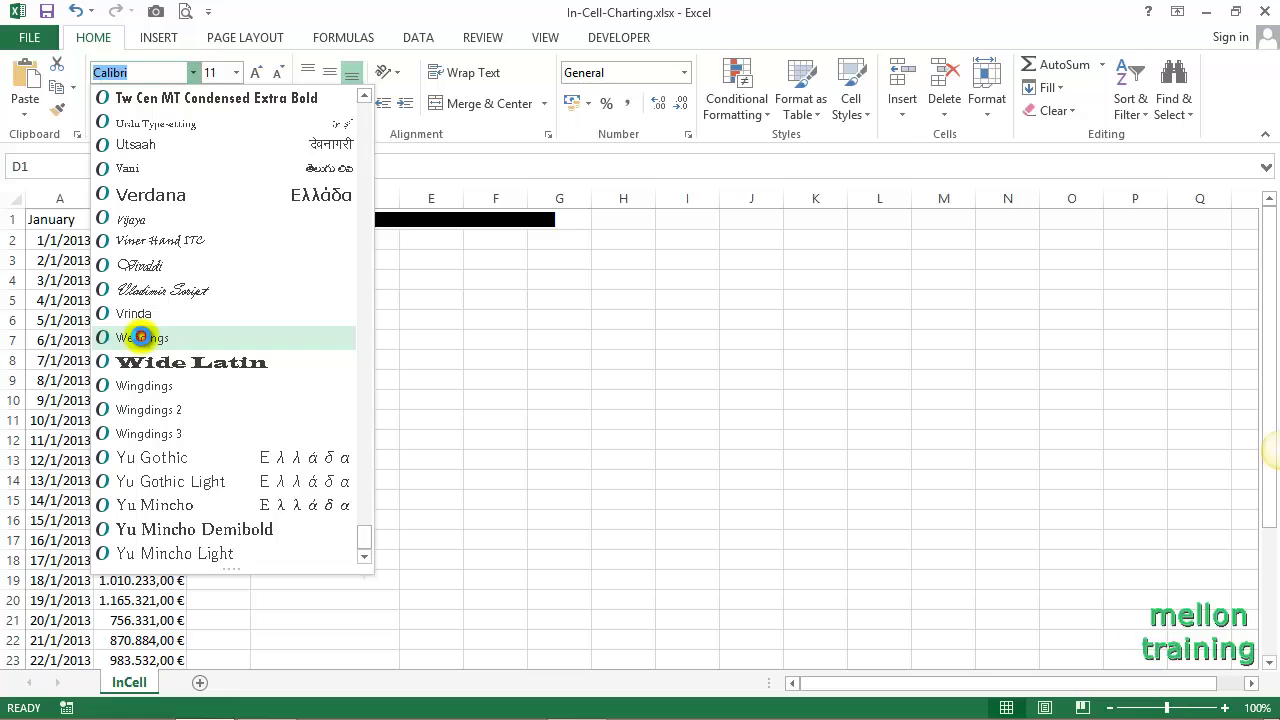
click(145, 337)
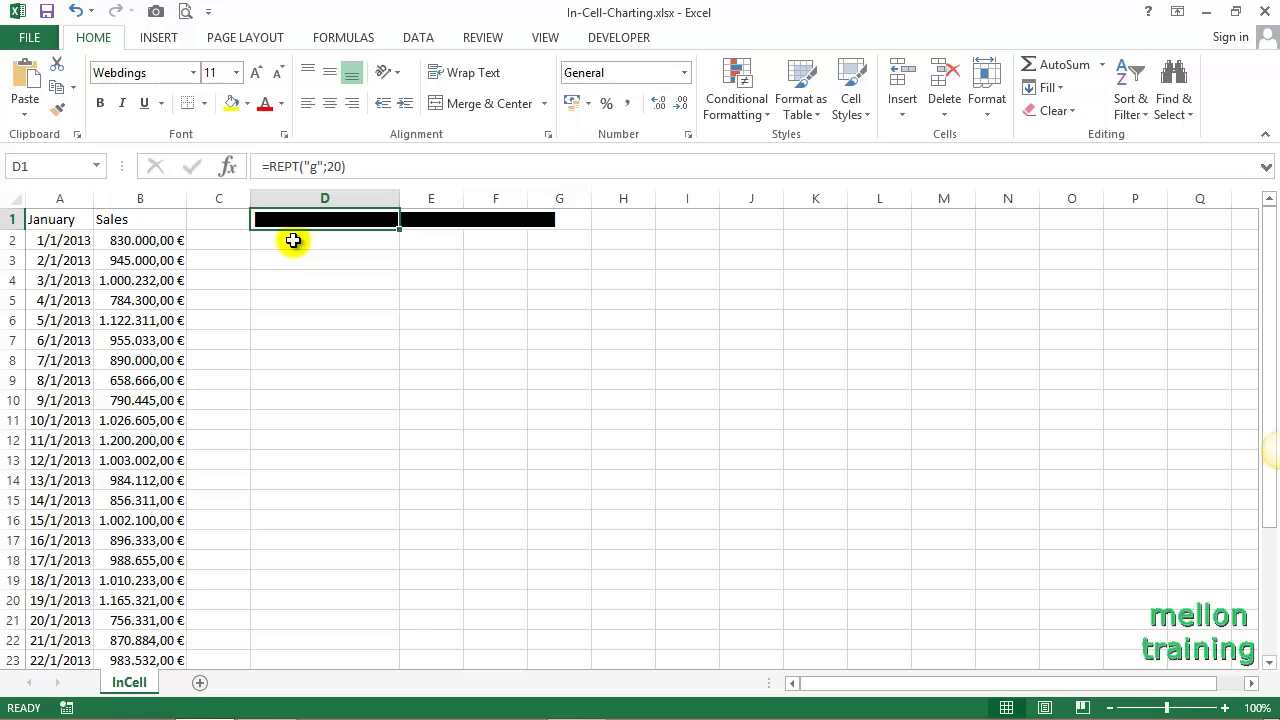
- Enter the heading 'In-cell sales chart' in C1 and auto-fit column C to it
click(209, 221)
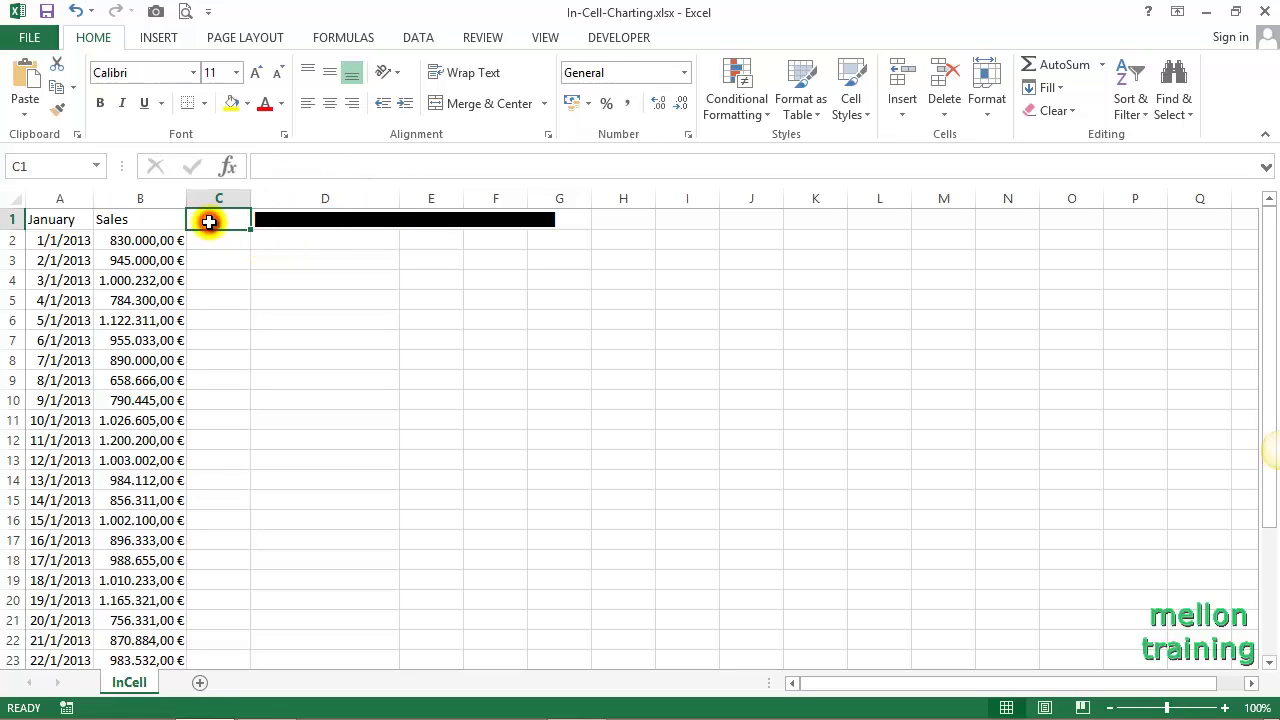
text(I)
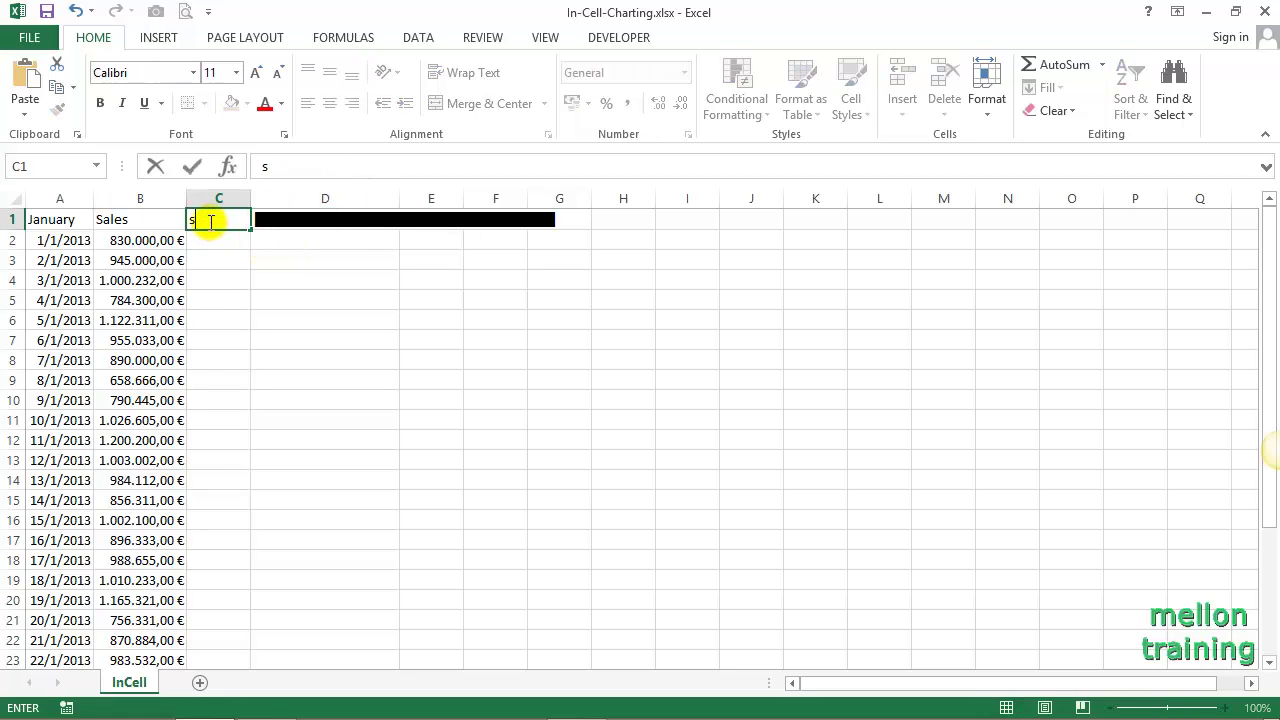
text(n-ce)
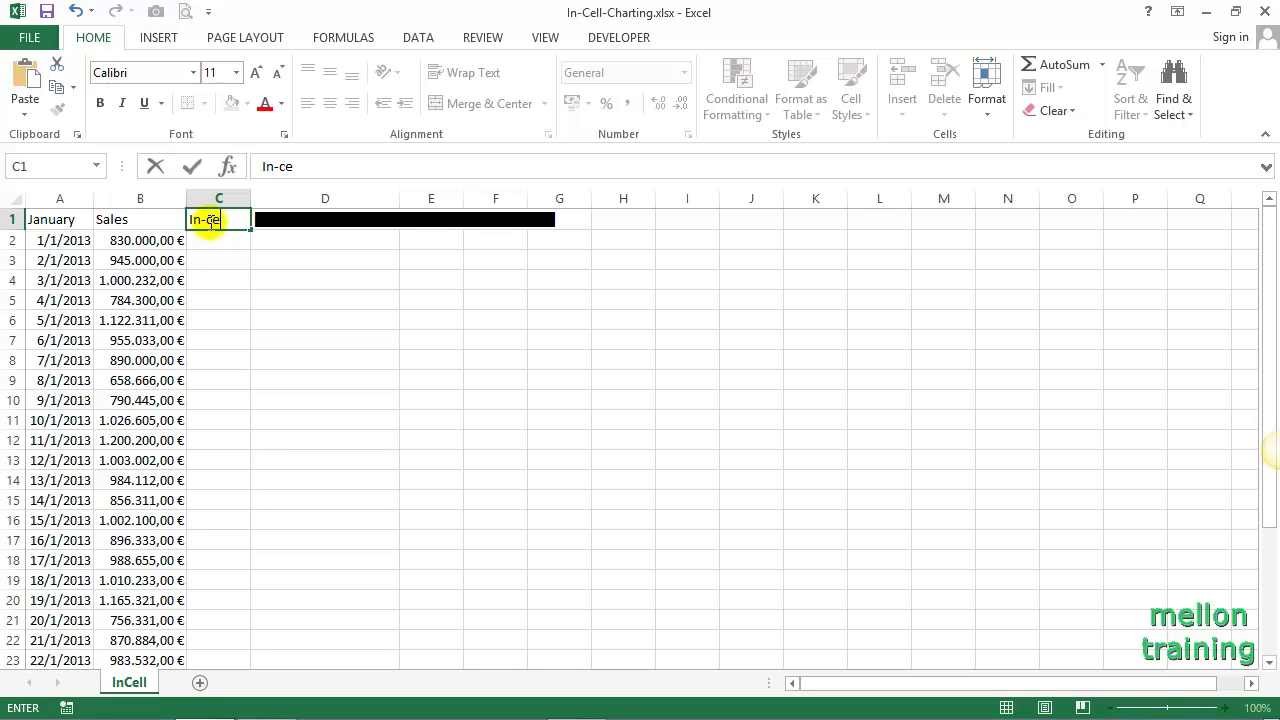
text(ll)
text( sales cha)
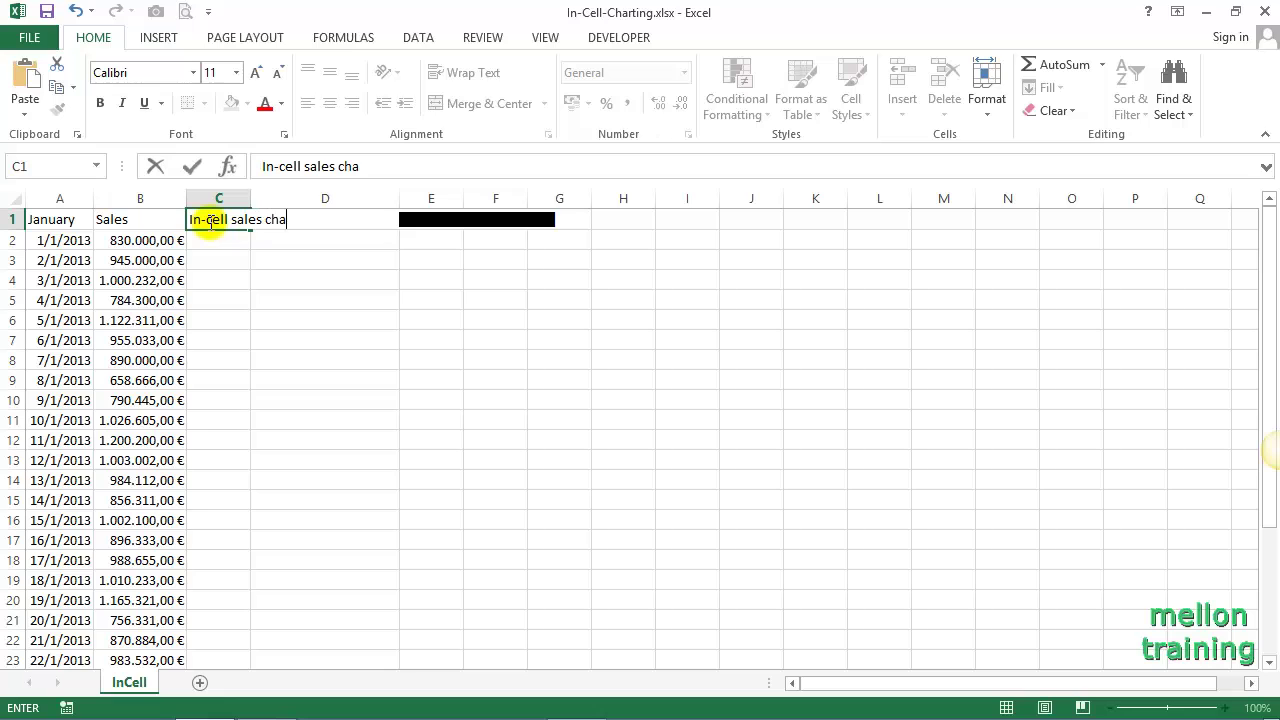
text(rt)
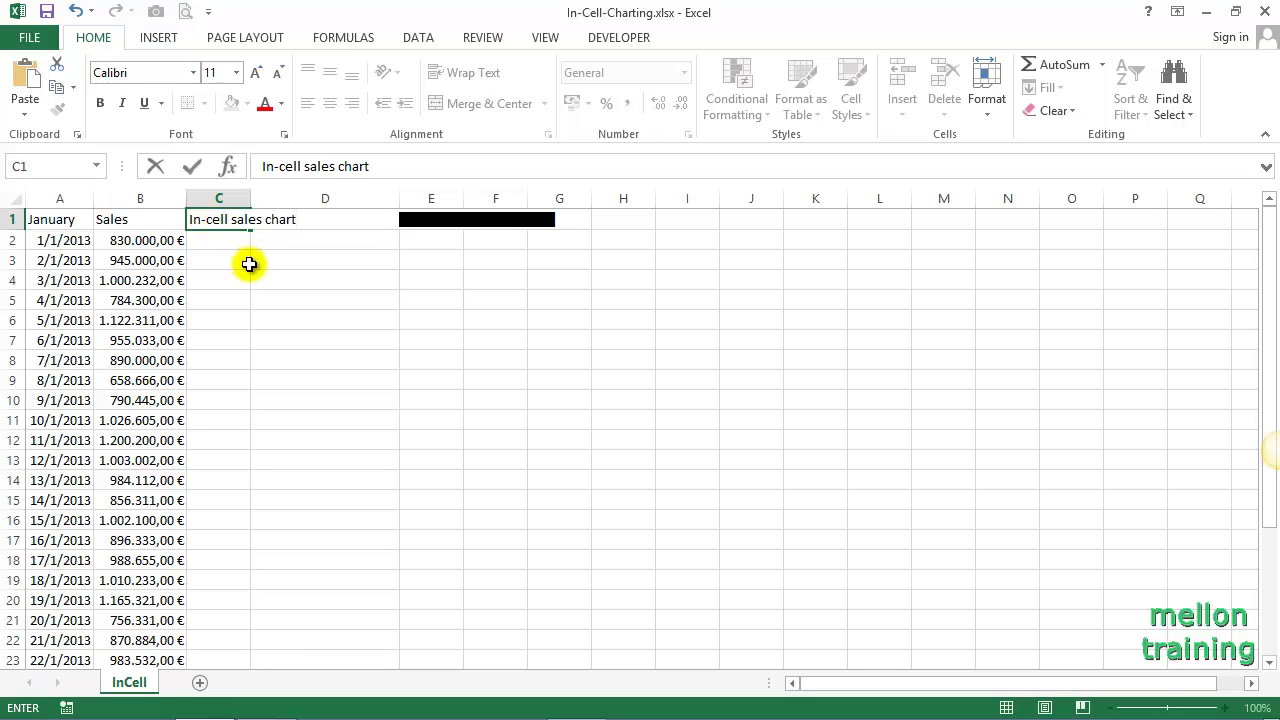
key(Return)
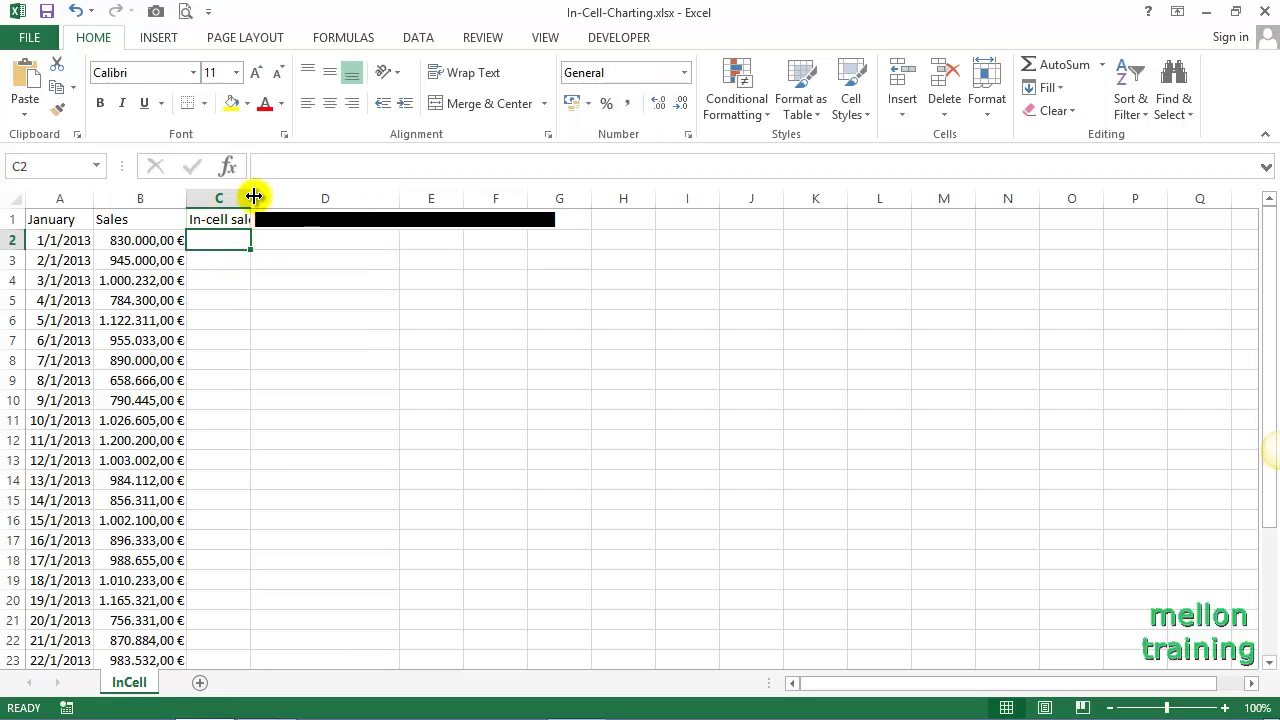
double_click(251, 197)
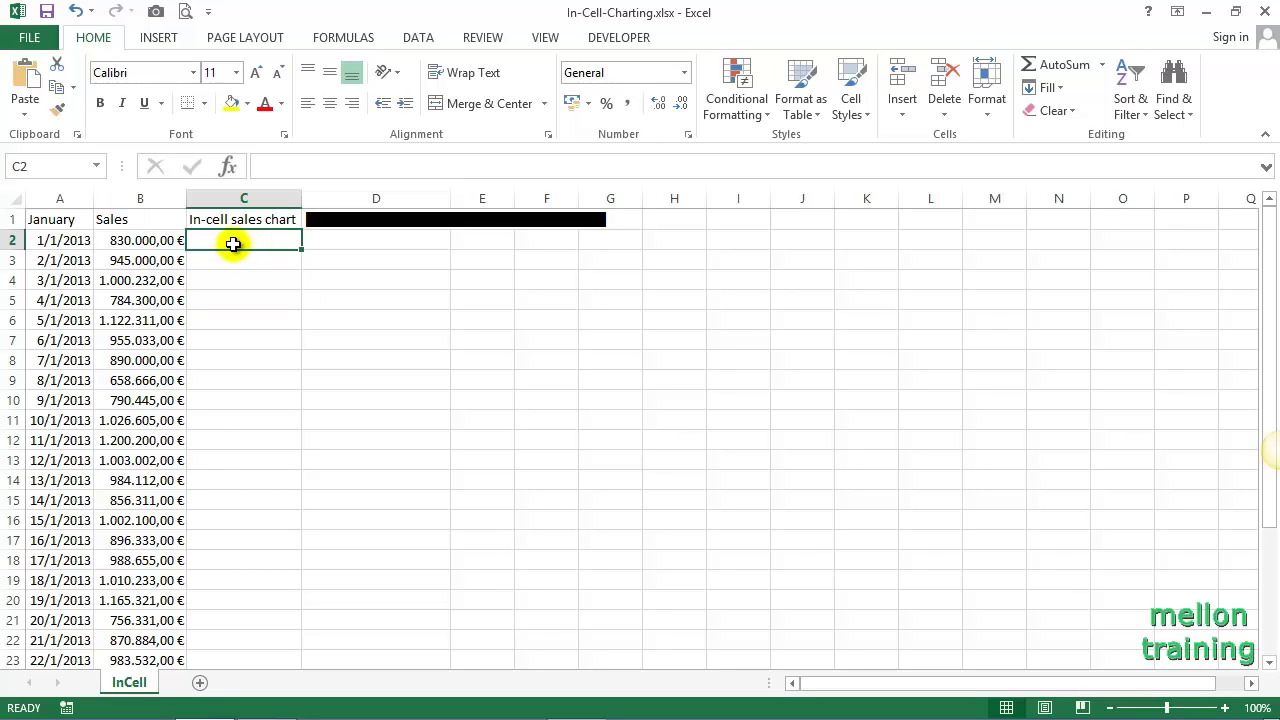
- Enter =REPT("g";B2/100000) in C2, giving one g per 100,000 of sales
text(=)
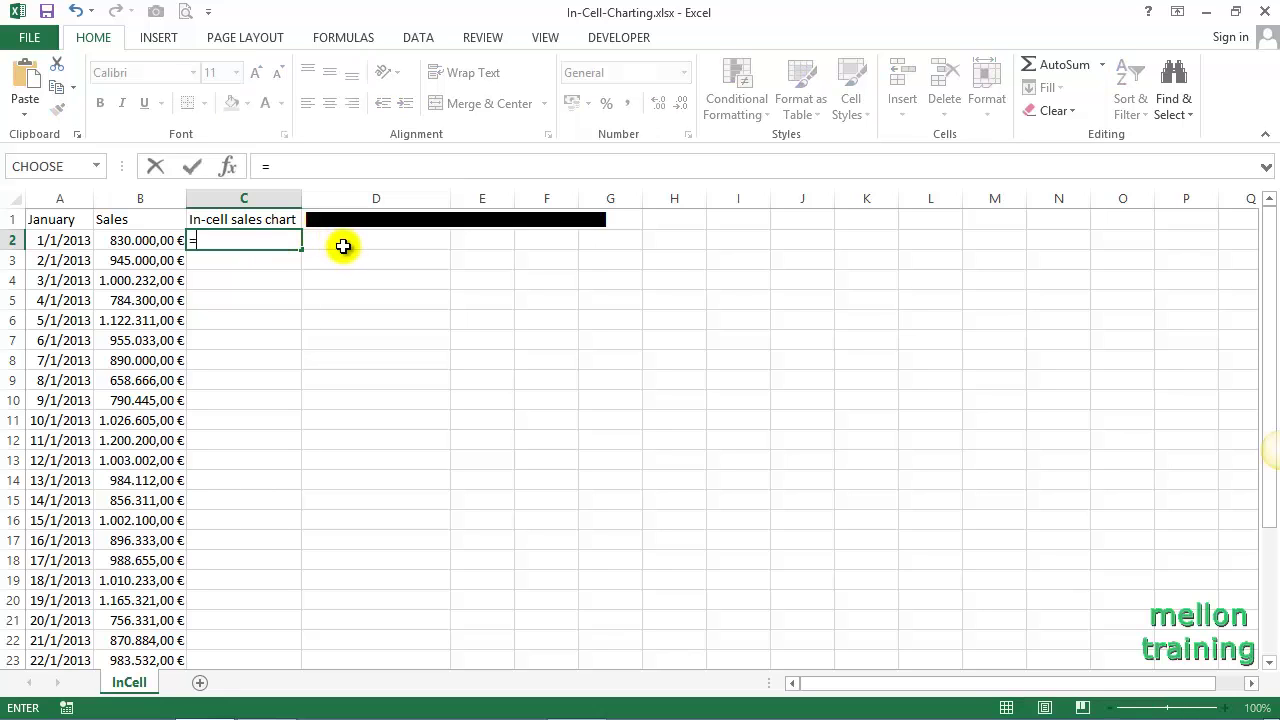
text(R)
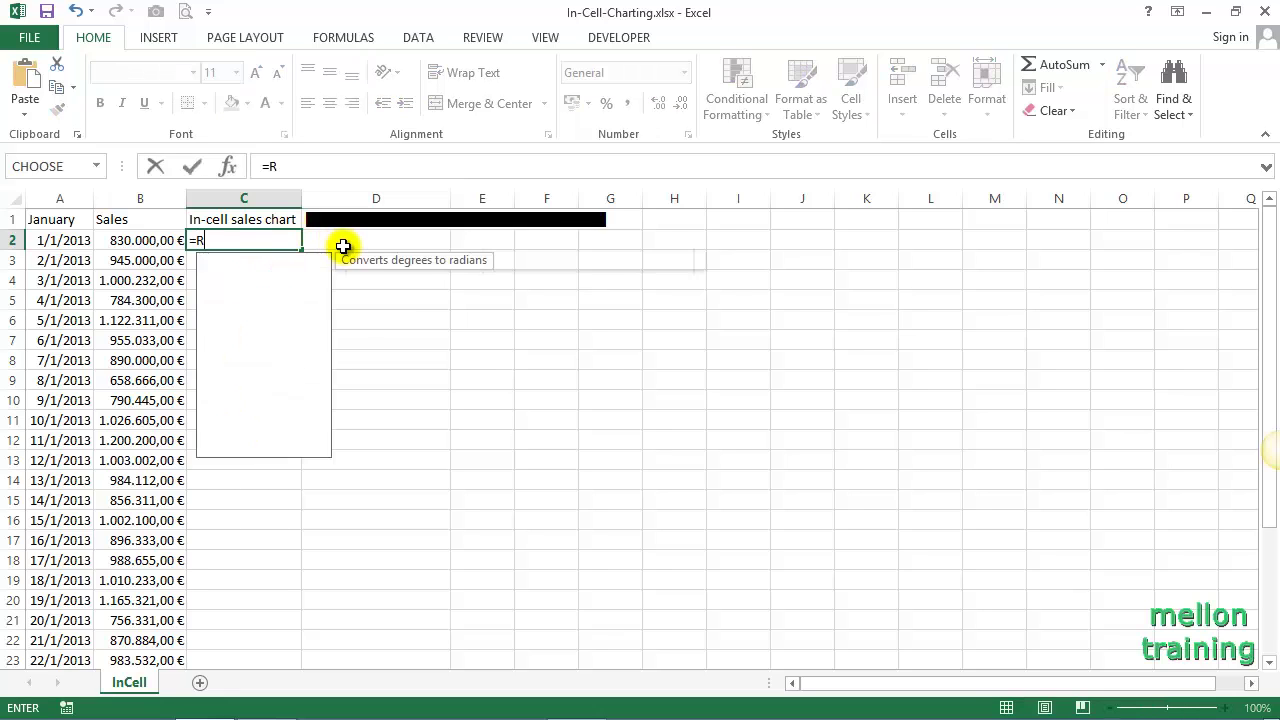
text(EPT()
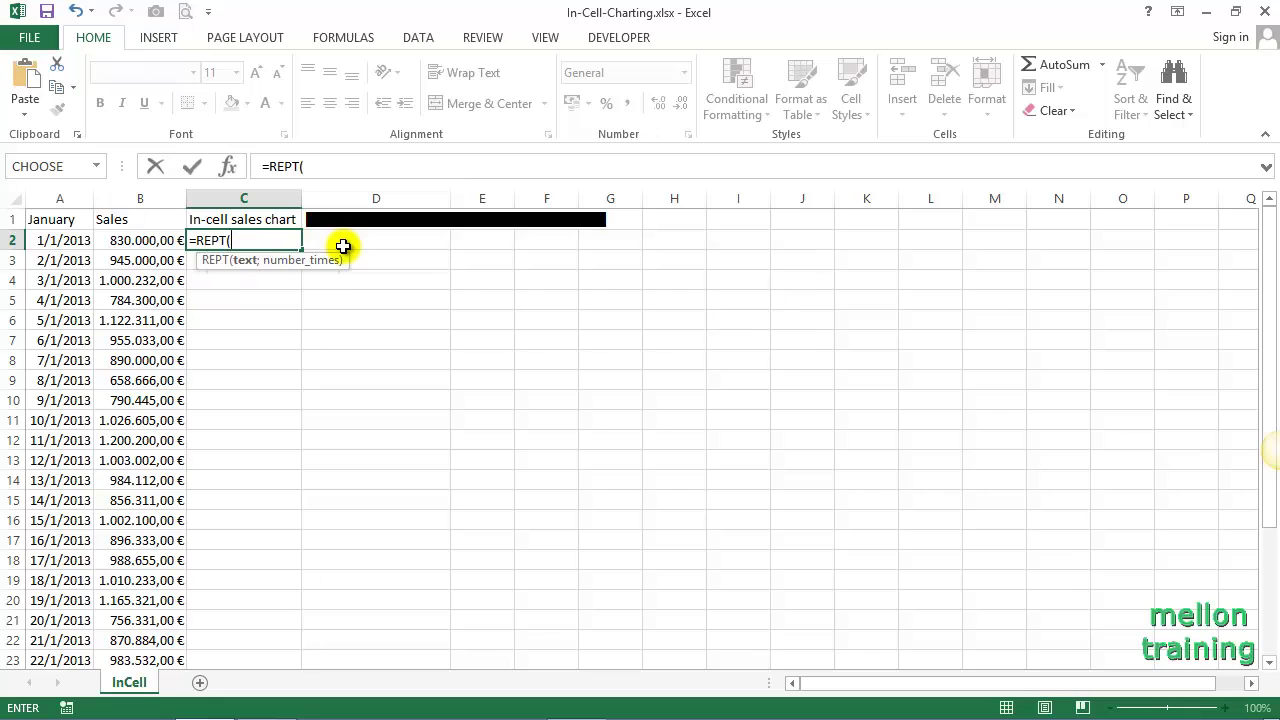
text(")
text(g")
text(;)
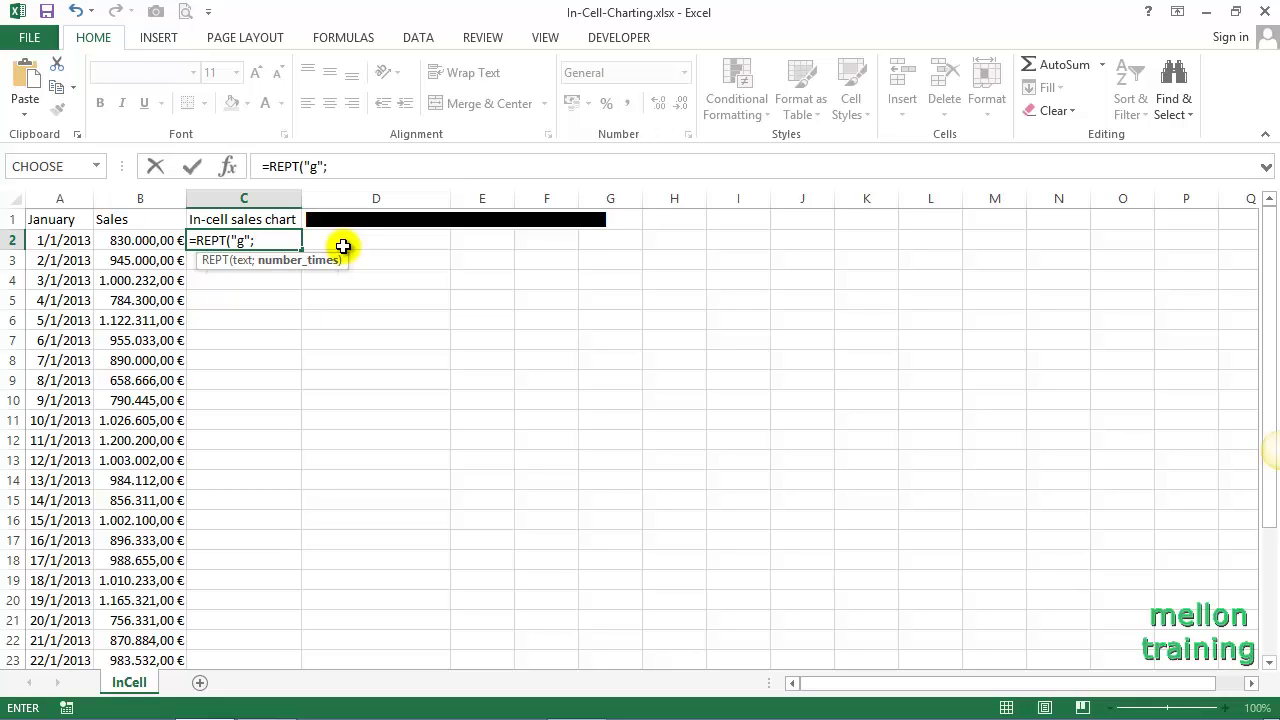
click(155, 240)
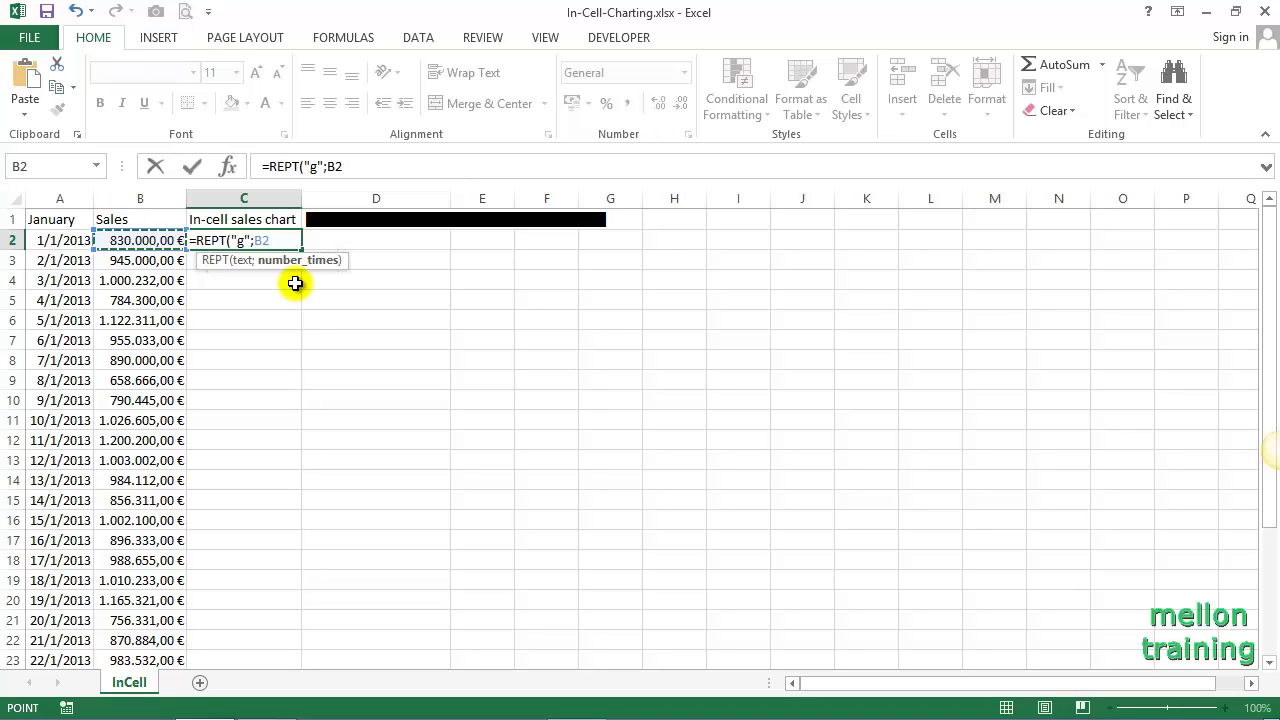
text(/1)
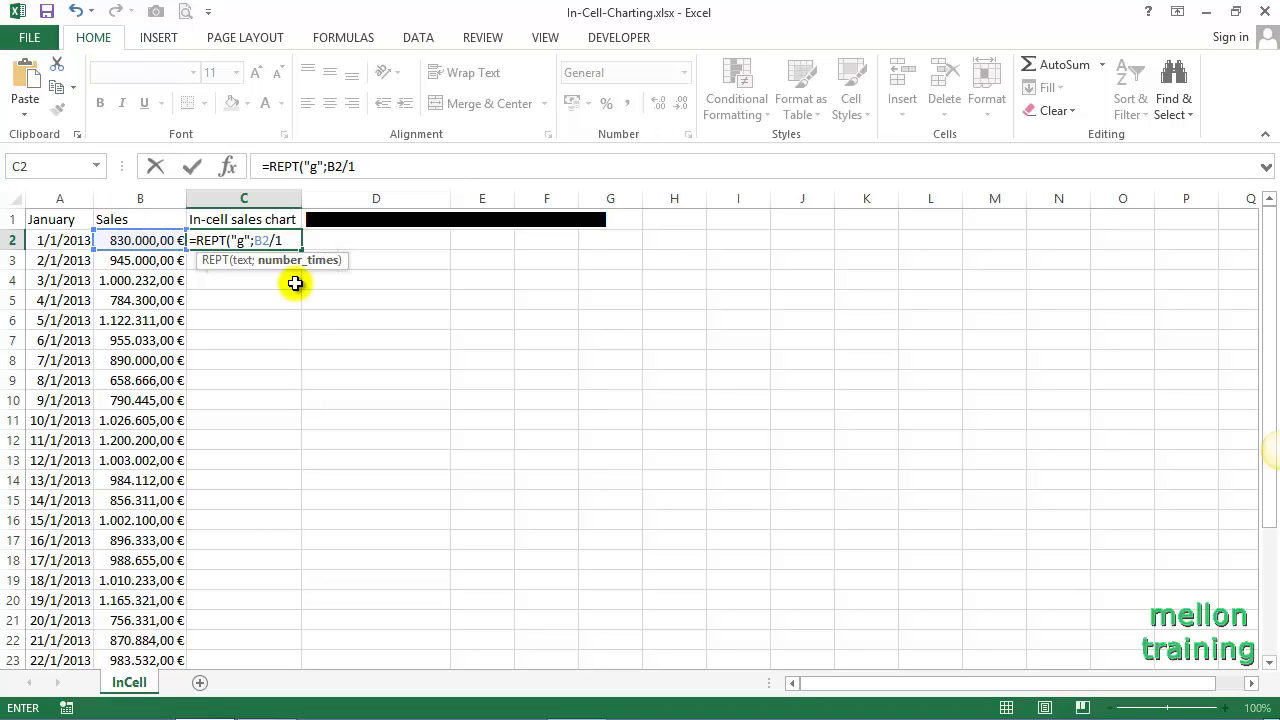
text(00)
text(000)
text())
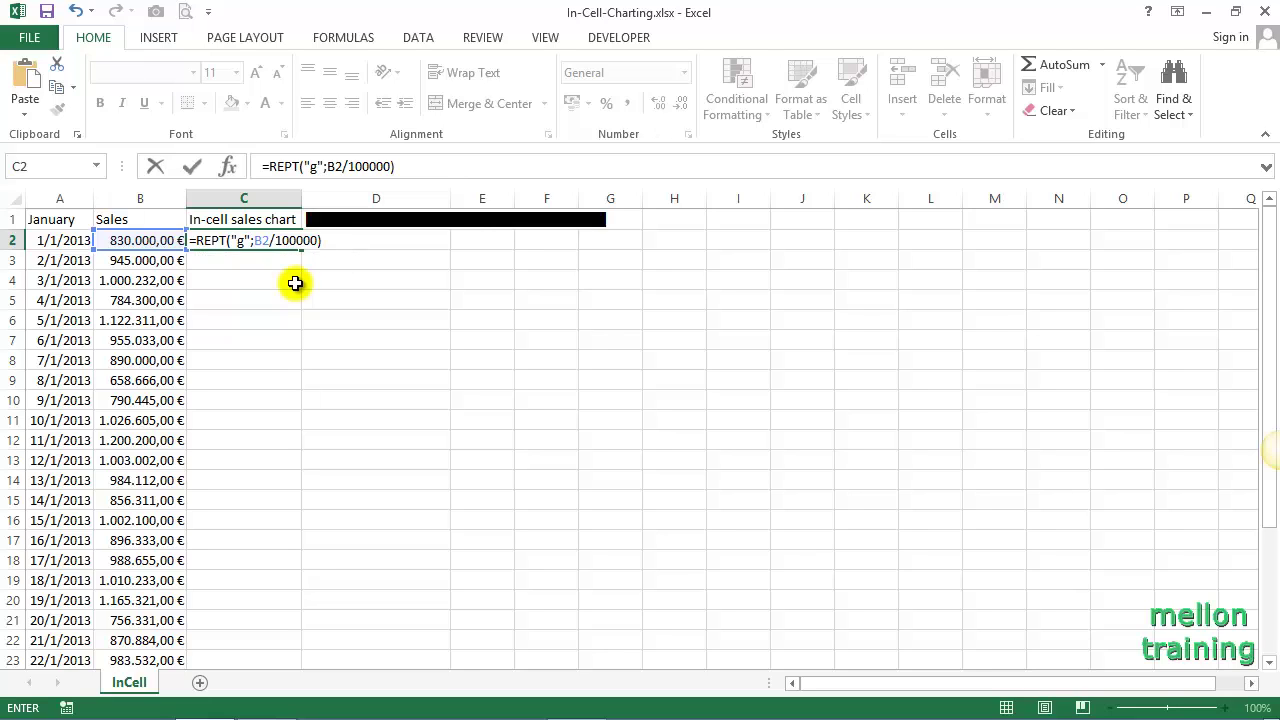
key(Return)
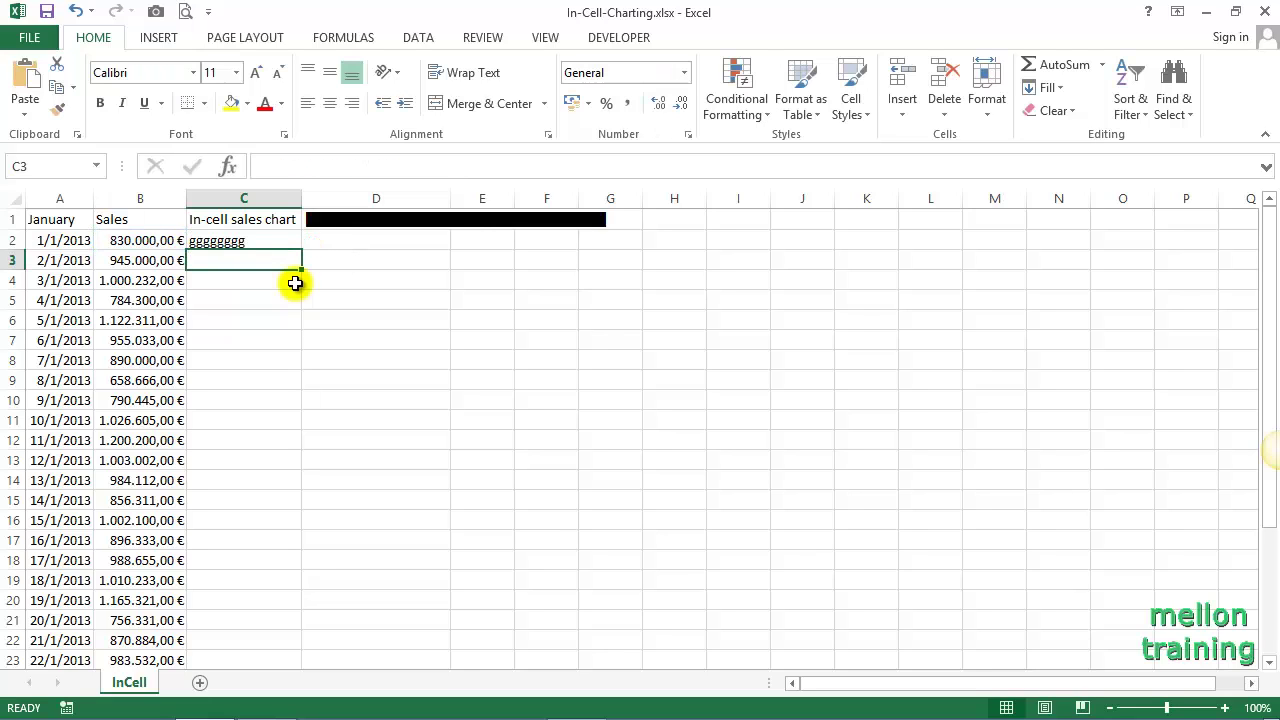
key(Up)
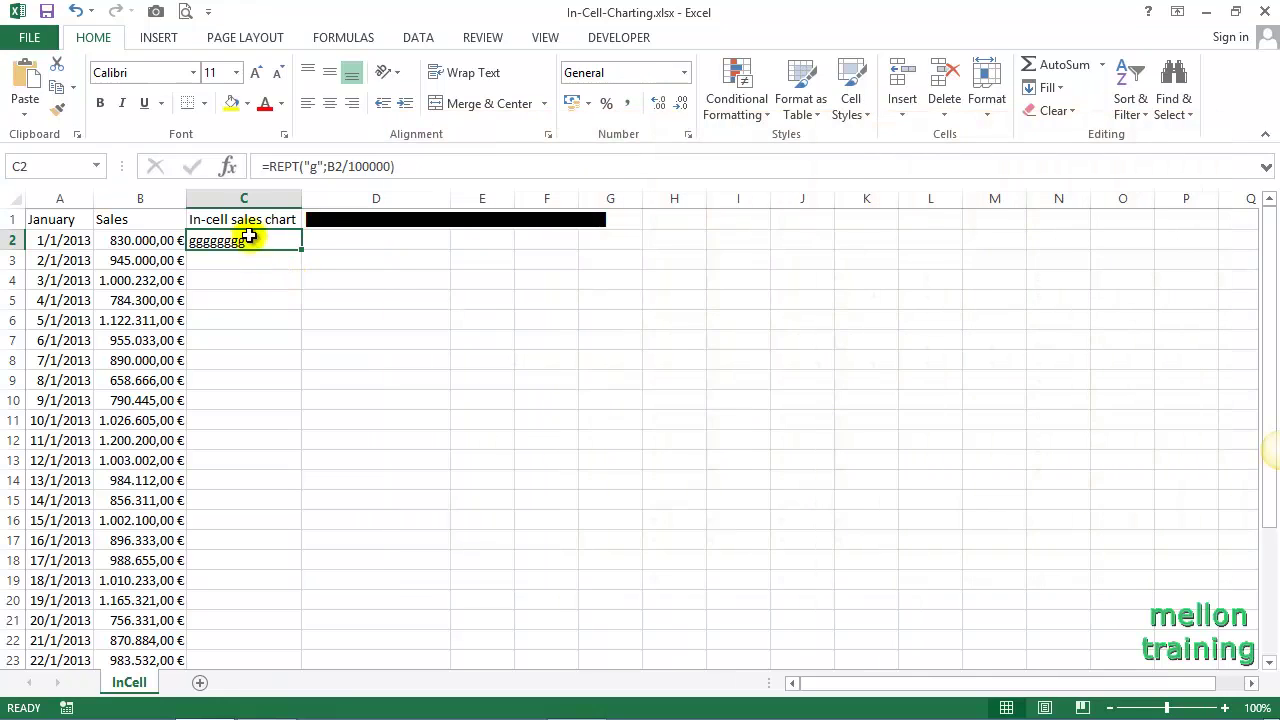
- Set C2 to Webdings so its eight g's form a bar, and widen column C
click(193, 72)
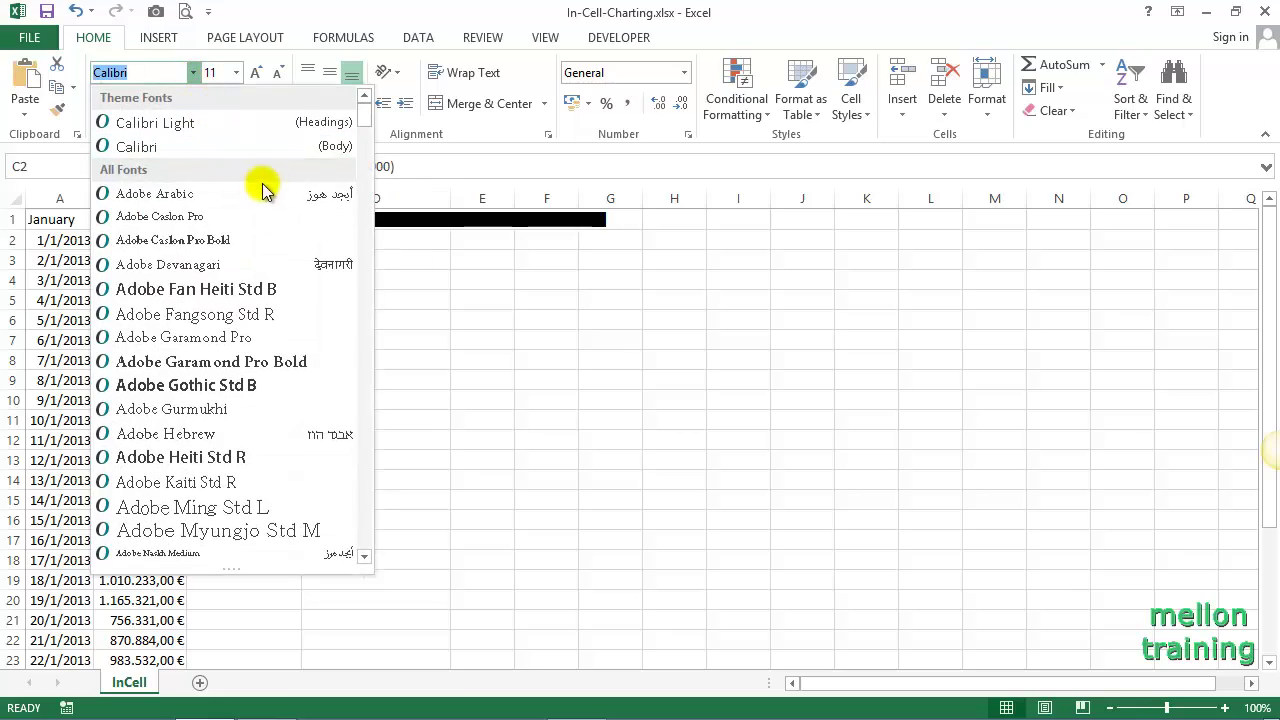
drag(366, 114, 385, 410)
drag(387, 440, 395, 549)
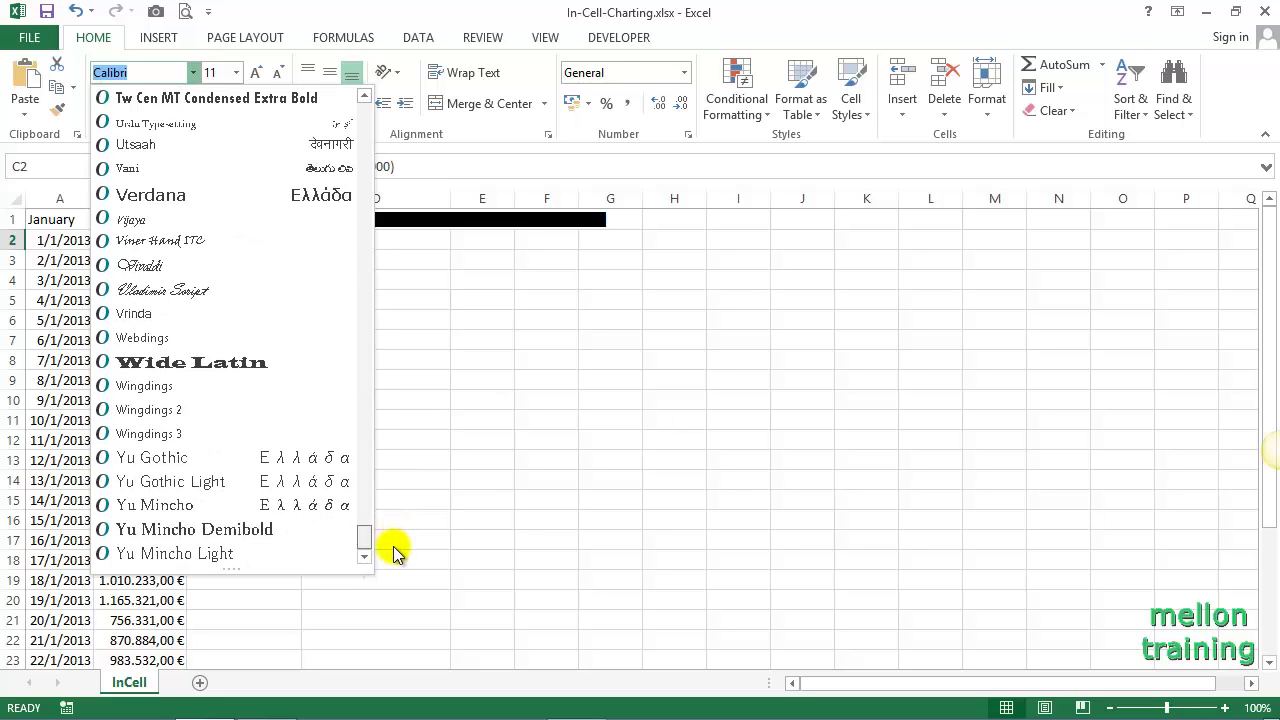
click(140, 337)
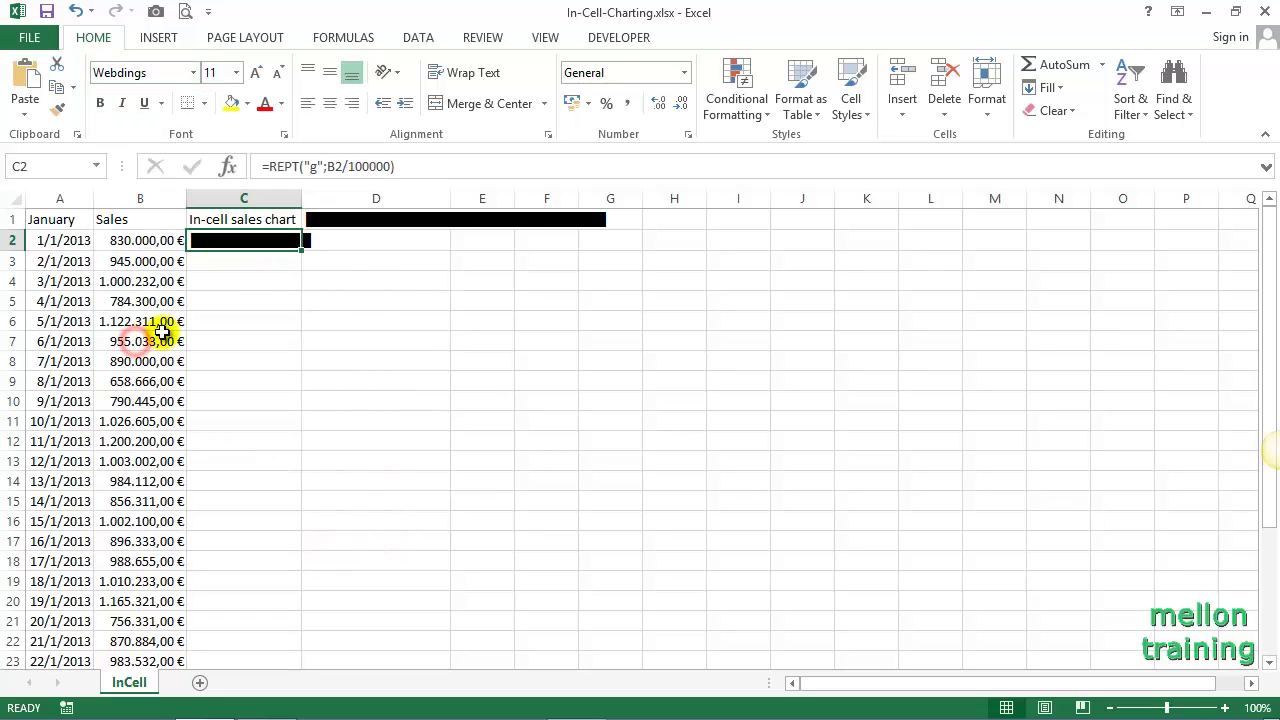
drag(300, 194, 331, 198)
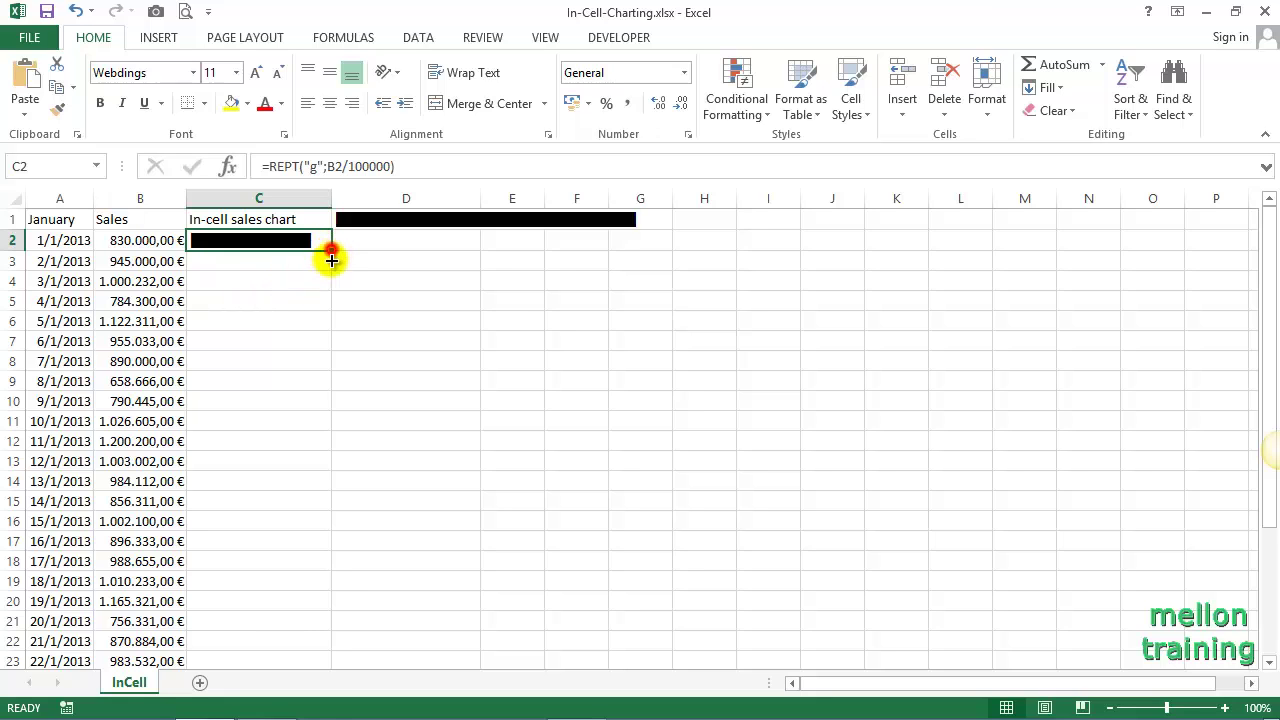
- Fill the C2 bar formula down column C through C32
drag(331, 260, 331, 704)
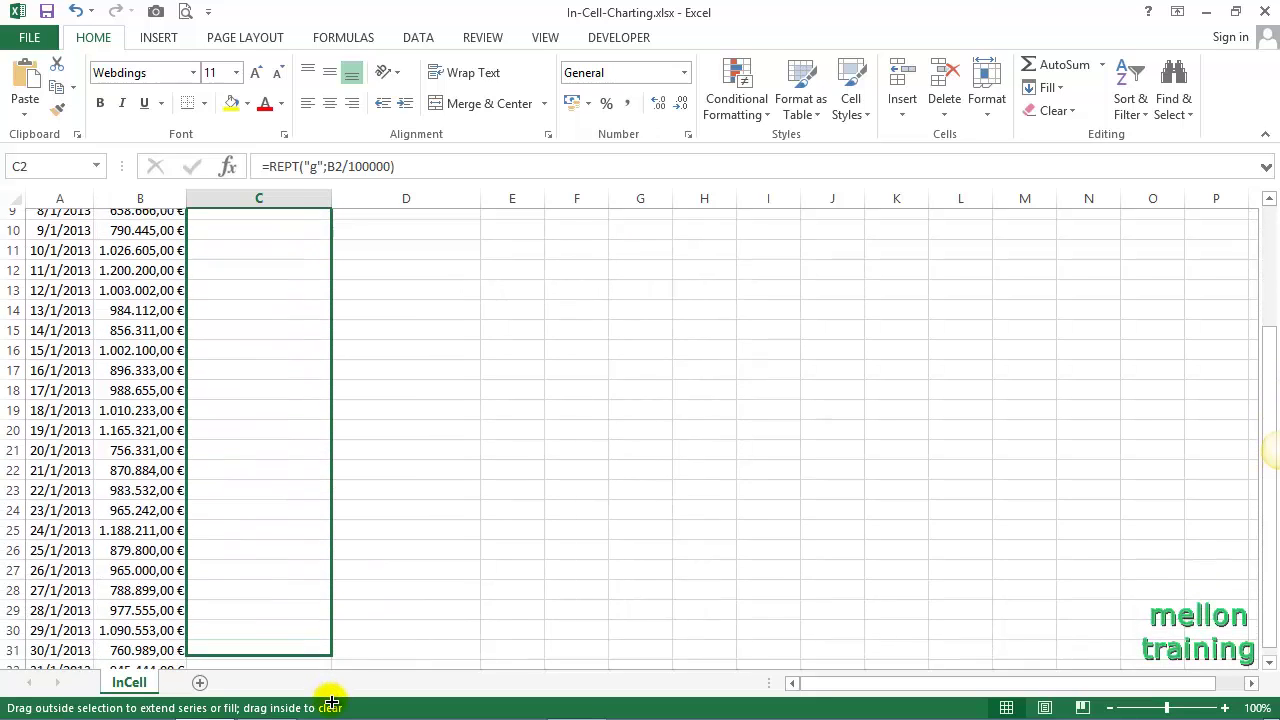
drag(331, 704, 339, 590)
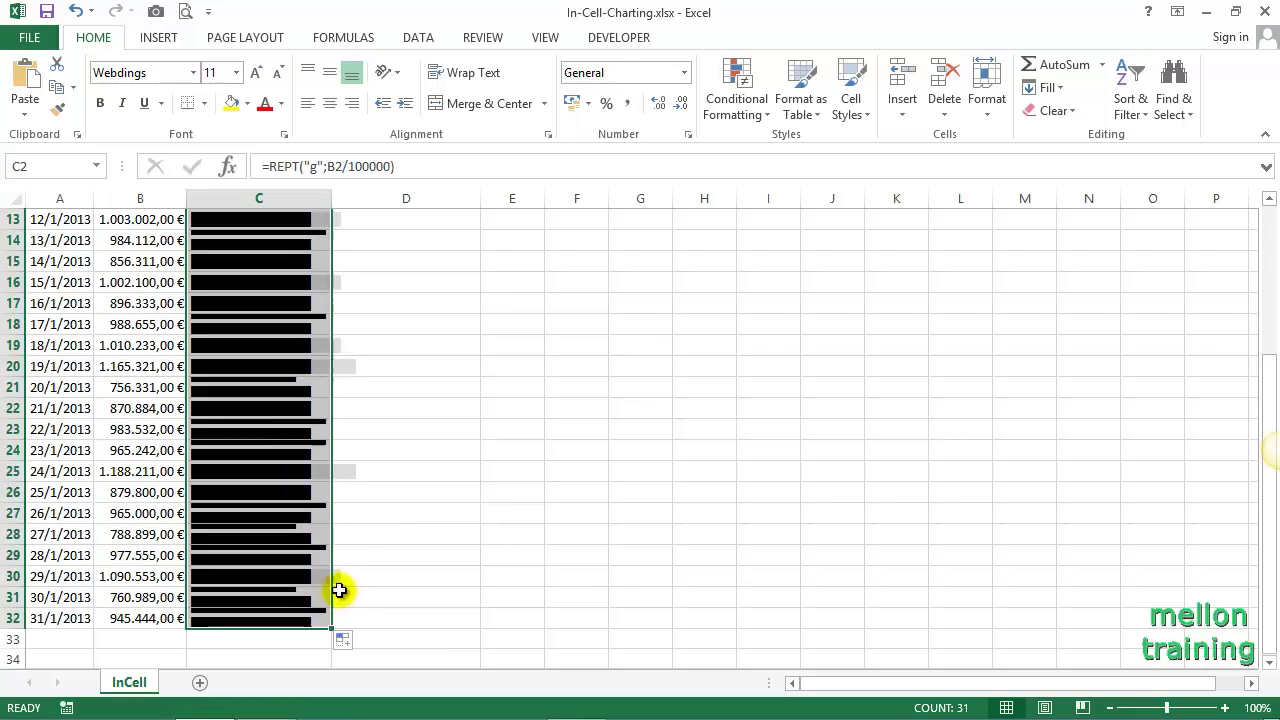
scroll(409, 510, up, 4)
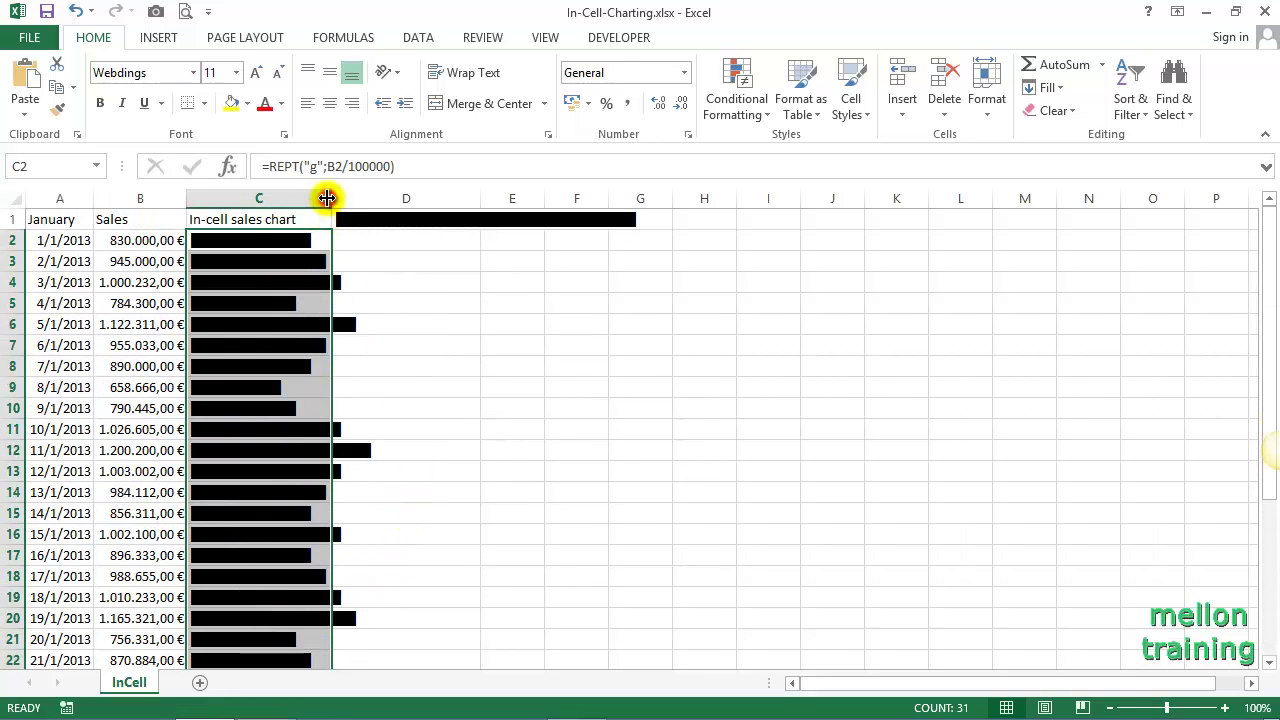
- Widen column C to fit the longest bar, zoom out slightly, and adjust columns A and B
drag(335, 198, 390, 200)
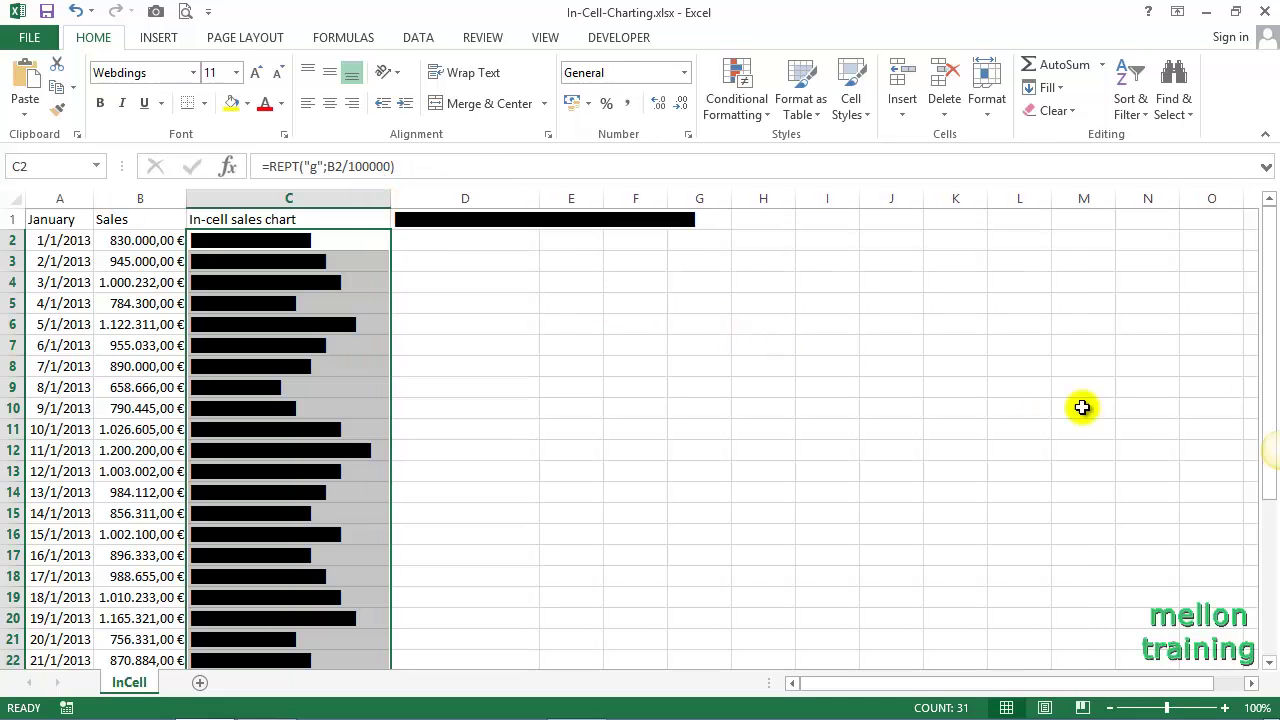
click(1108, 707)
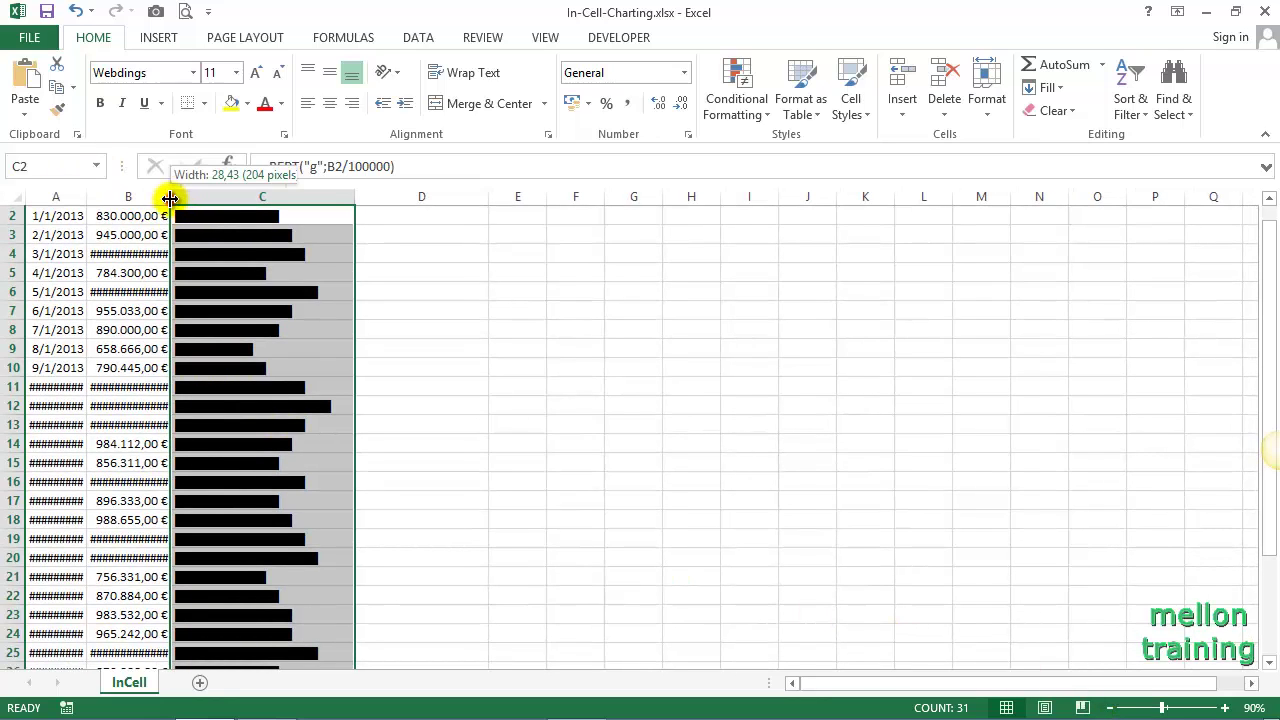
drag(170, 198, 177, 197)
drag(86, 196, 92, 196)
scroll(467, 333, up, 1)
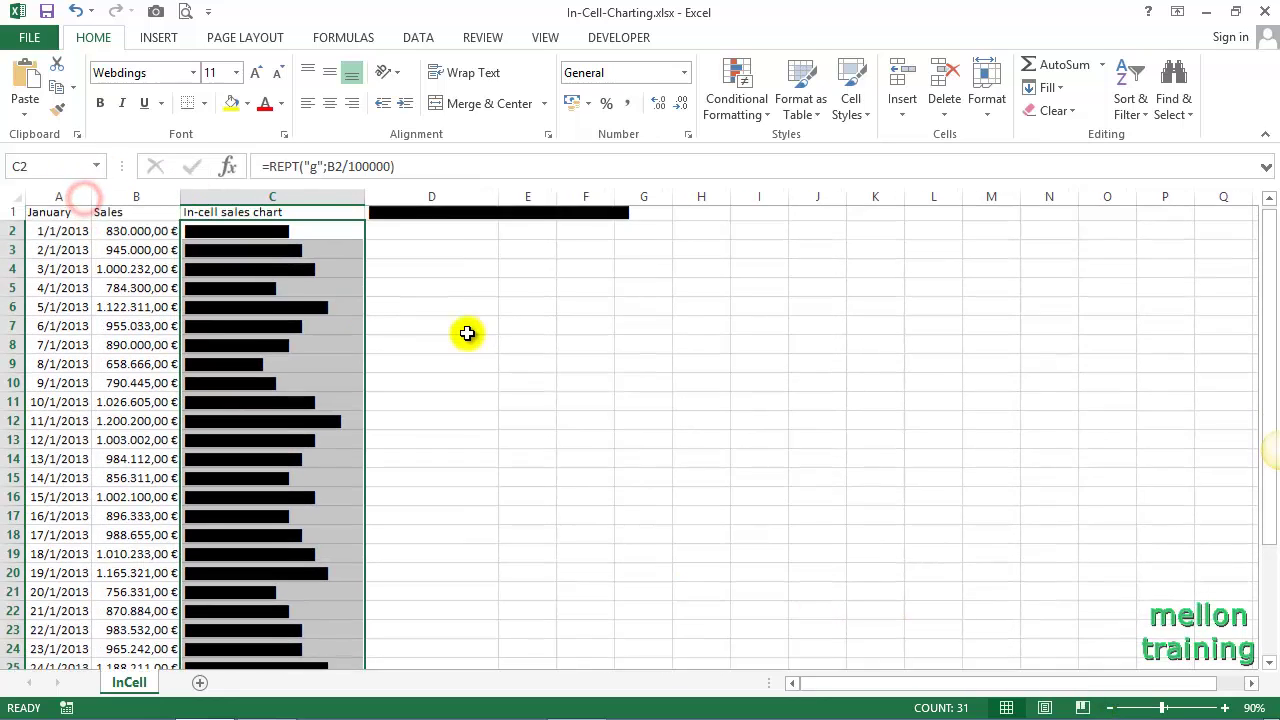
- Colour the bars in C2:C32 with the standard blue font colour
click(467, 333)
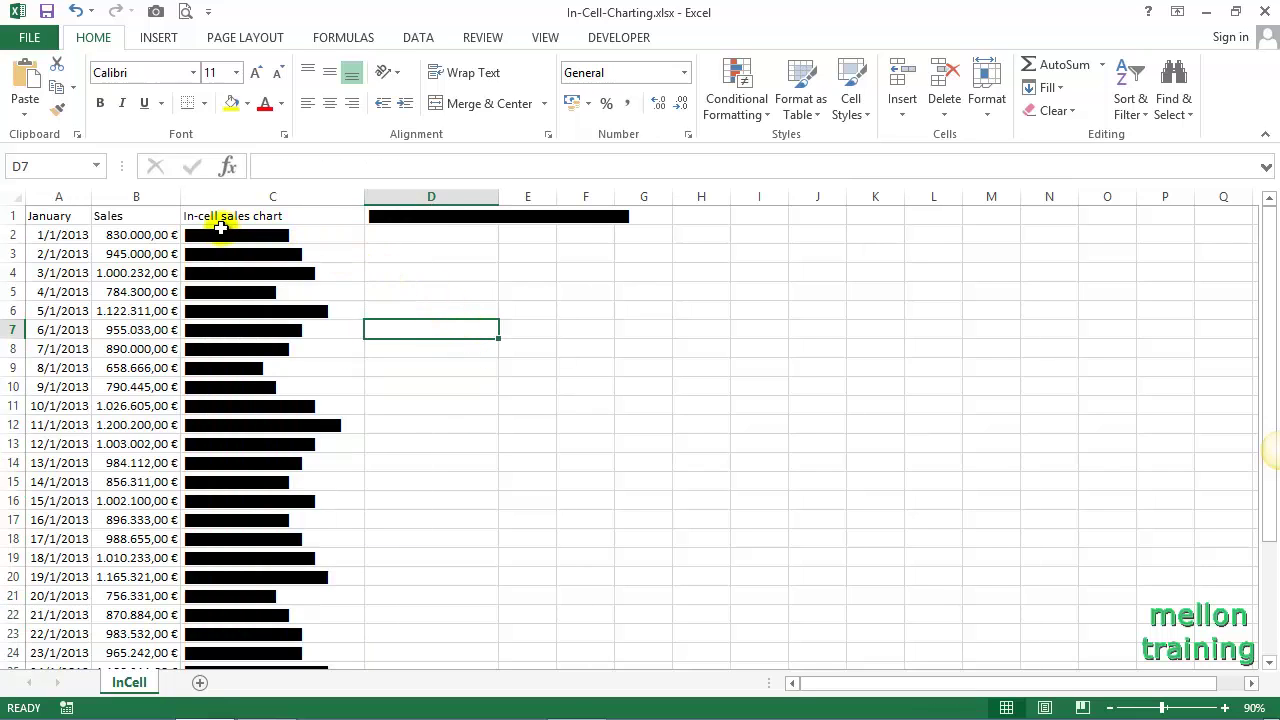
drag(226, 231, 229, 698)
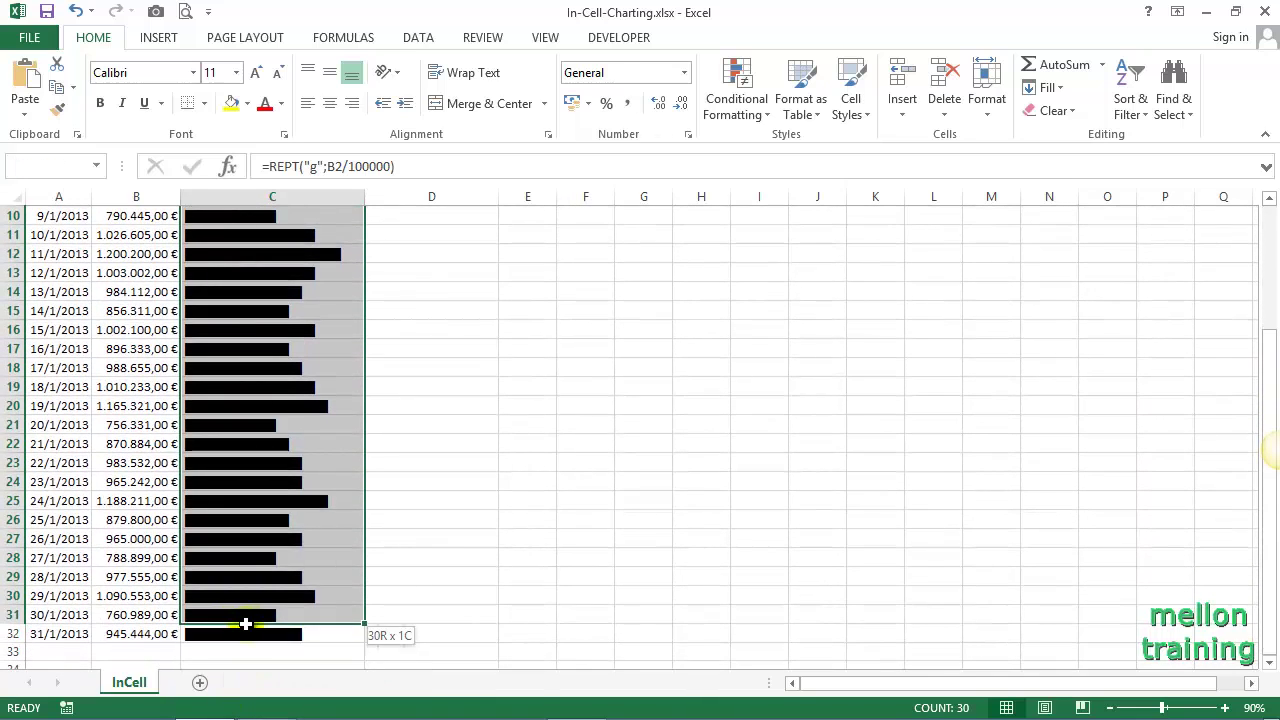
drag(229, 698, 245, 630)
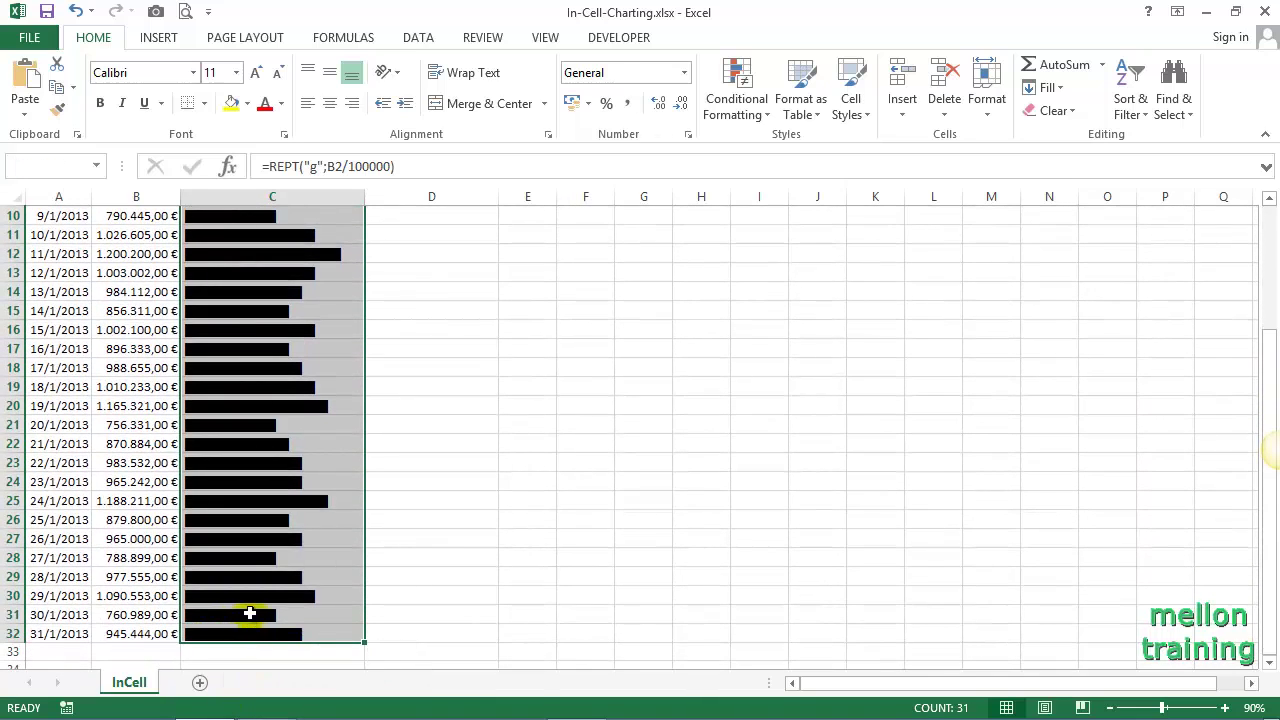
click(283, 103)
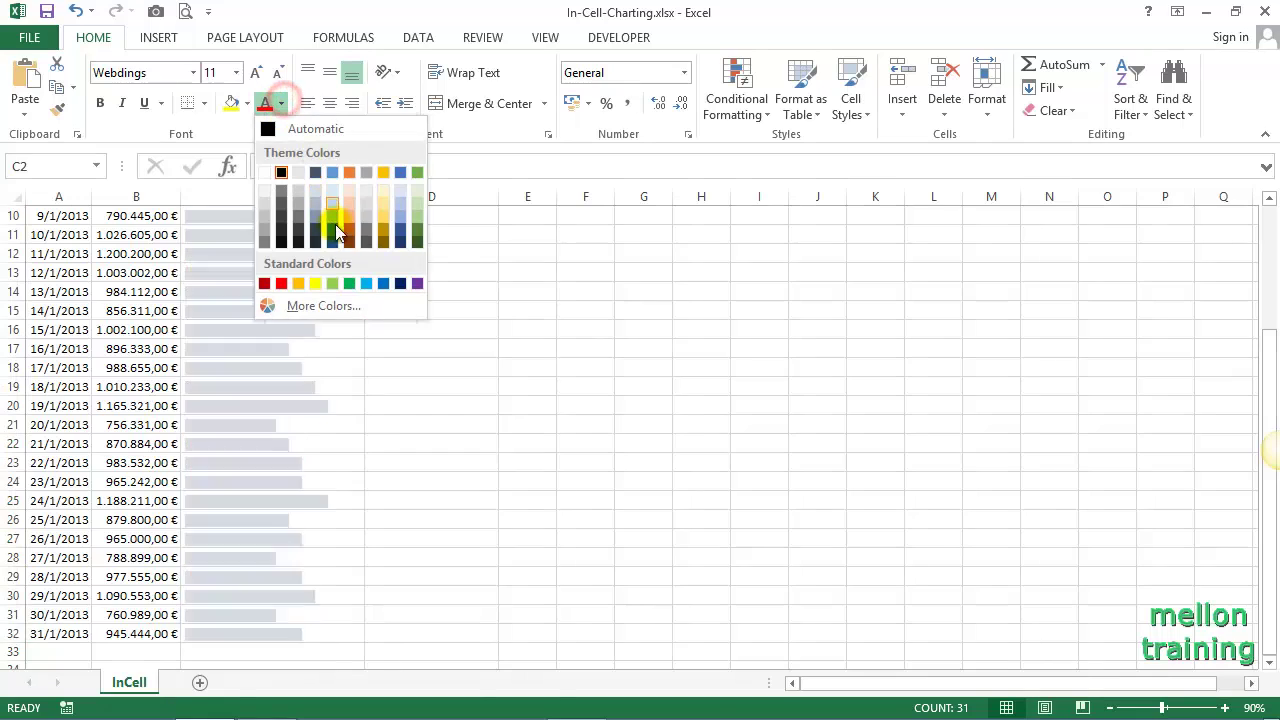
click(385, 286)
scroll(458, 402, up, 3)
click(455, 405)
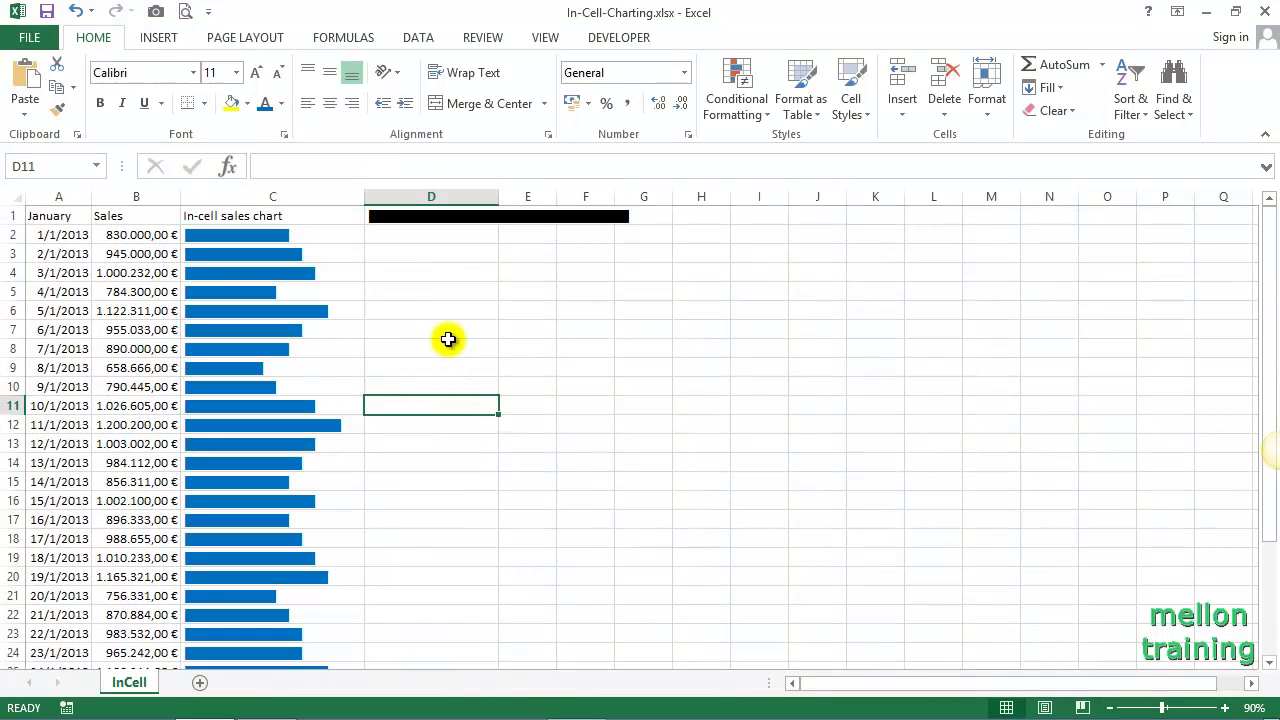
- Make headers A1:C1 centred, dark red, size 12 and bold
drag(45, 215, 229, 218)
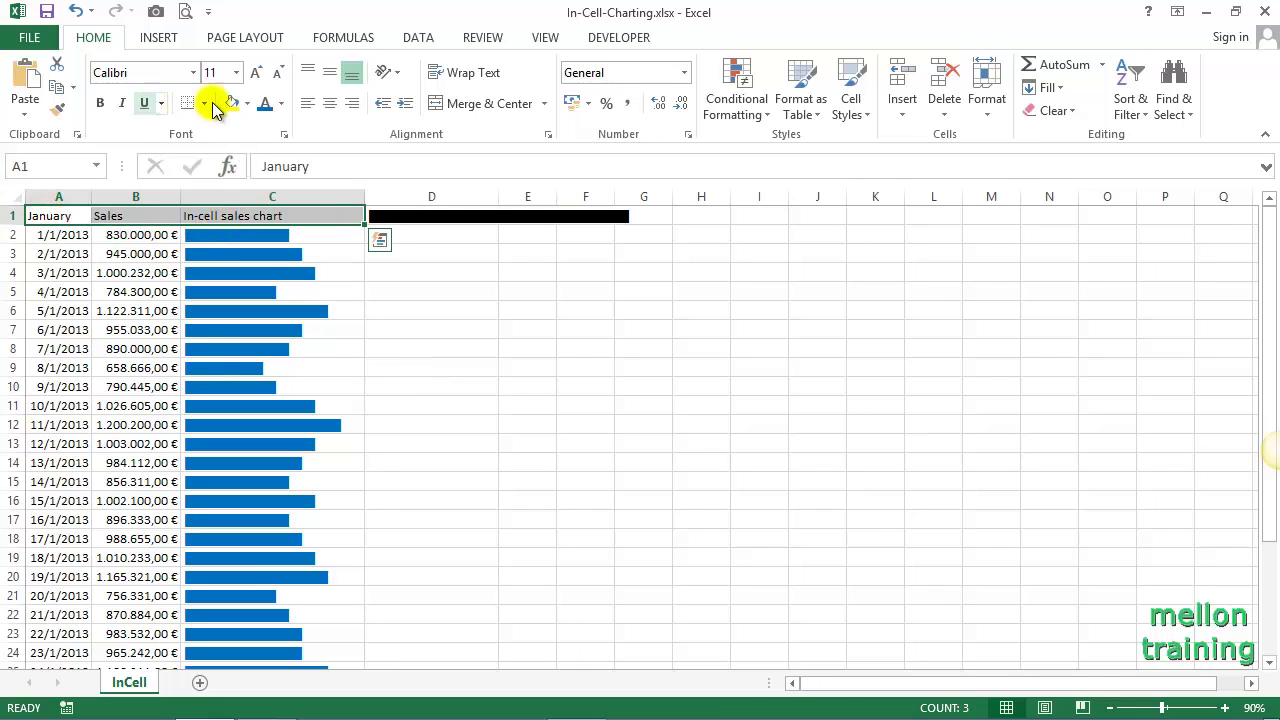
click(332, 75)
click(281, 103)
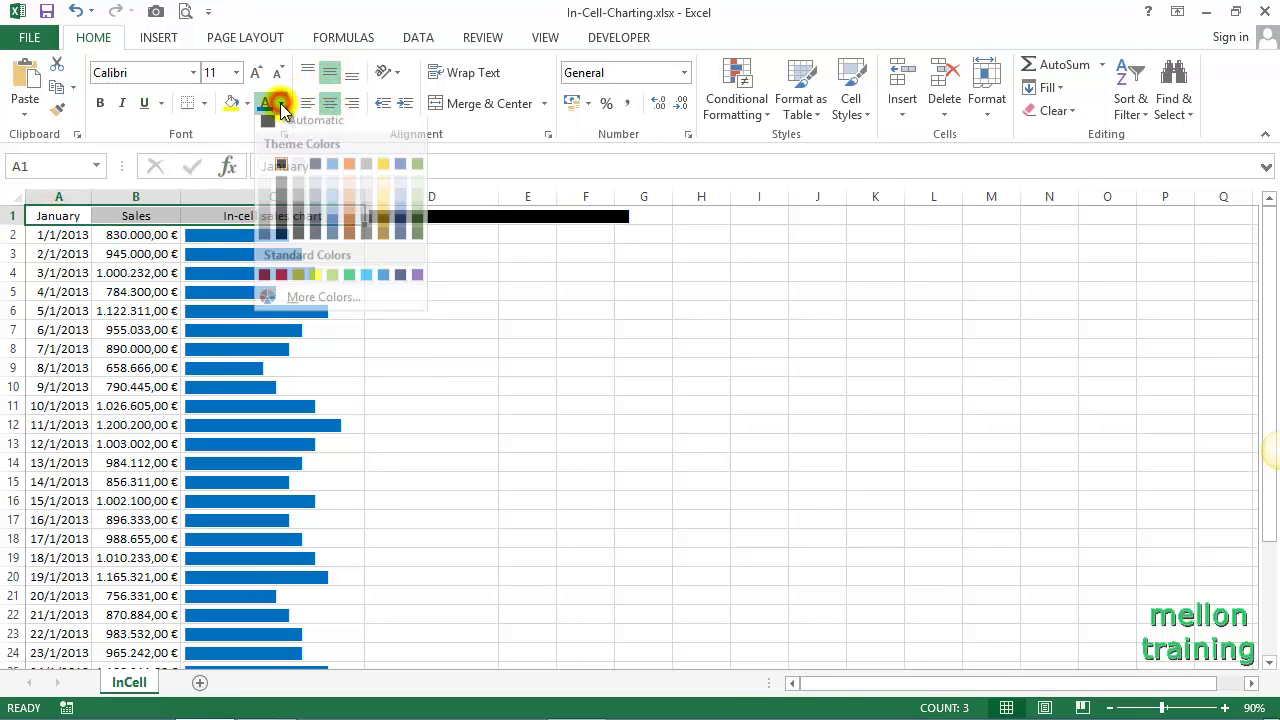
click(281, 284)
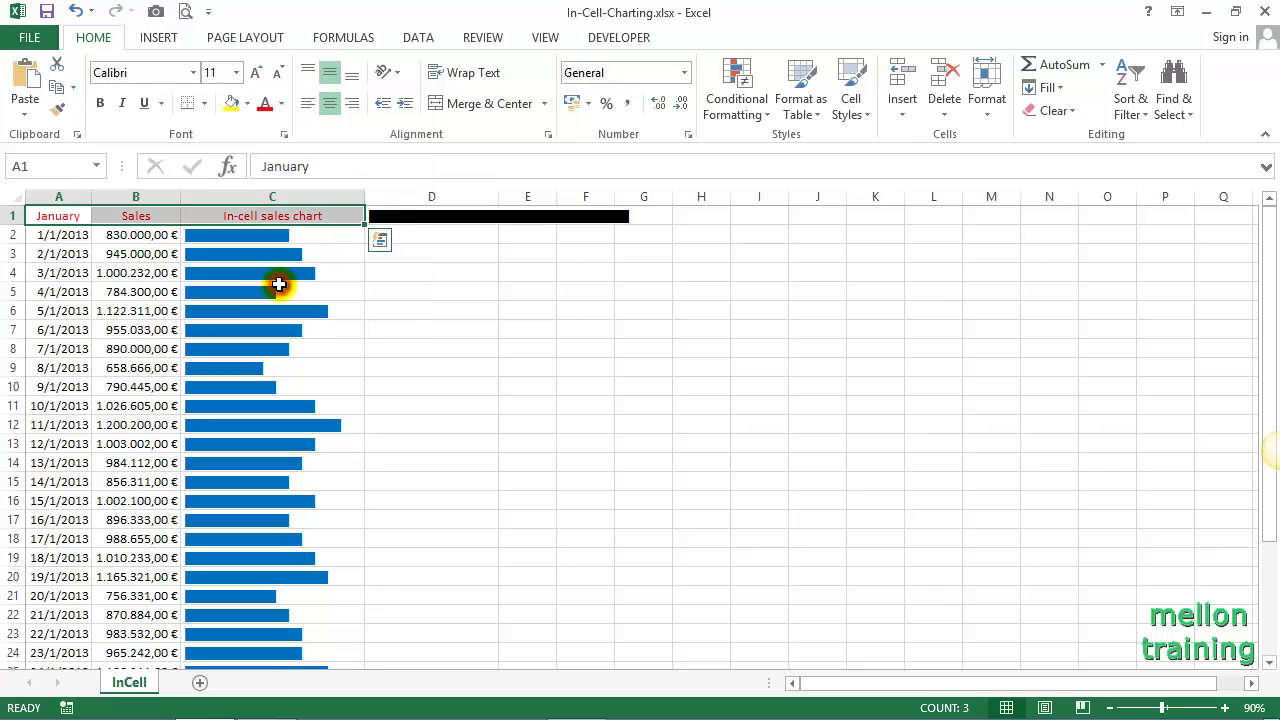
click(238, 73)
click(212, 163)
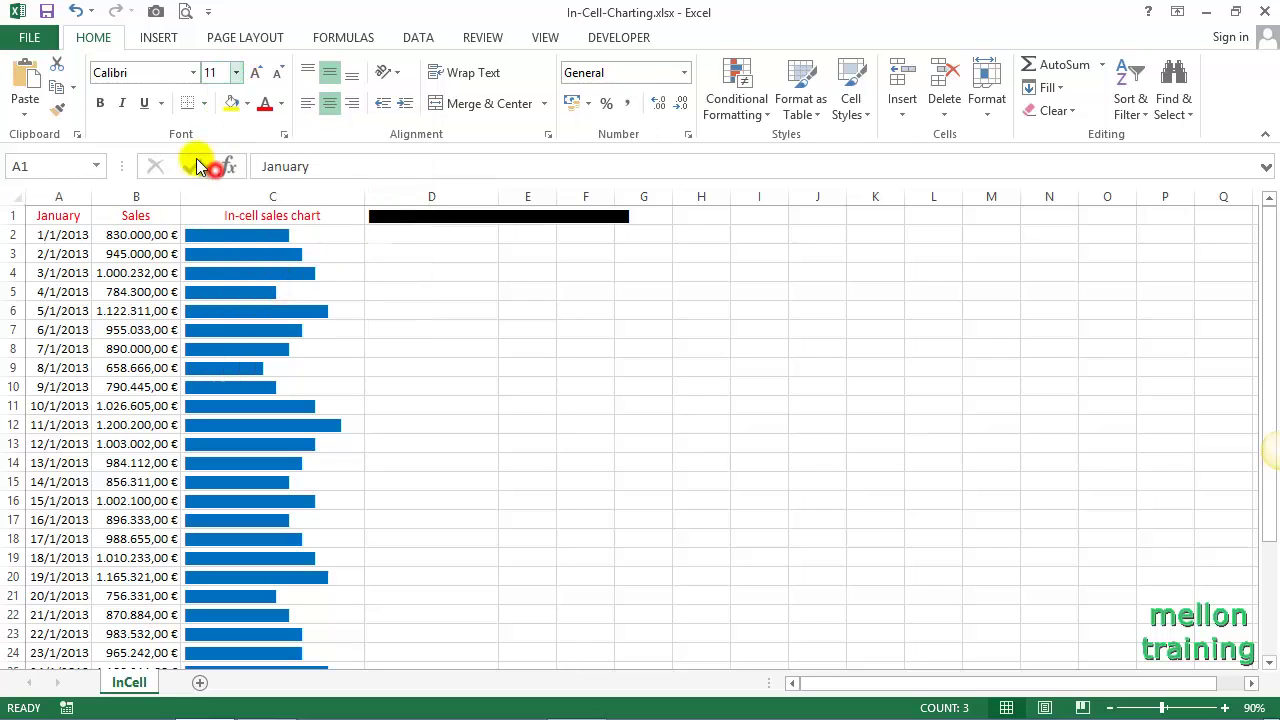
click(102, 104)
click(431, 309)
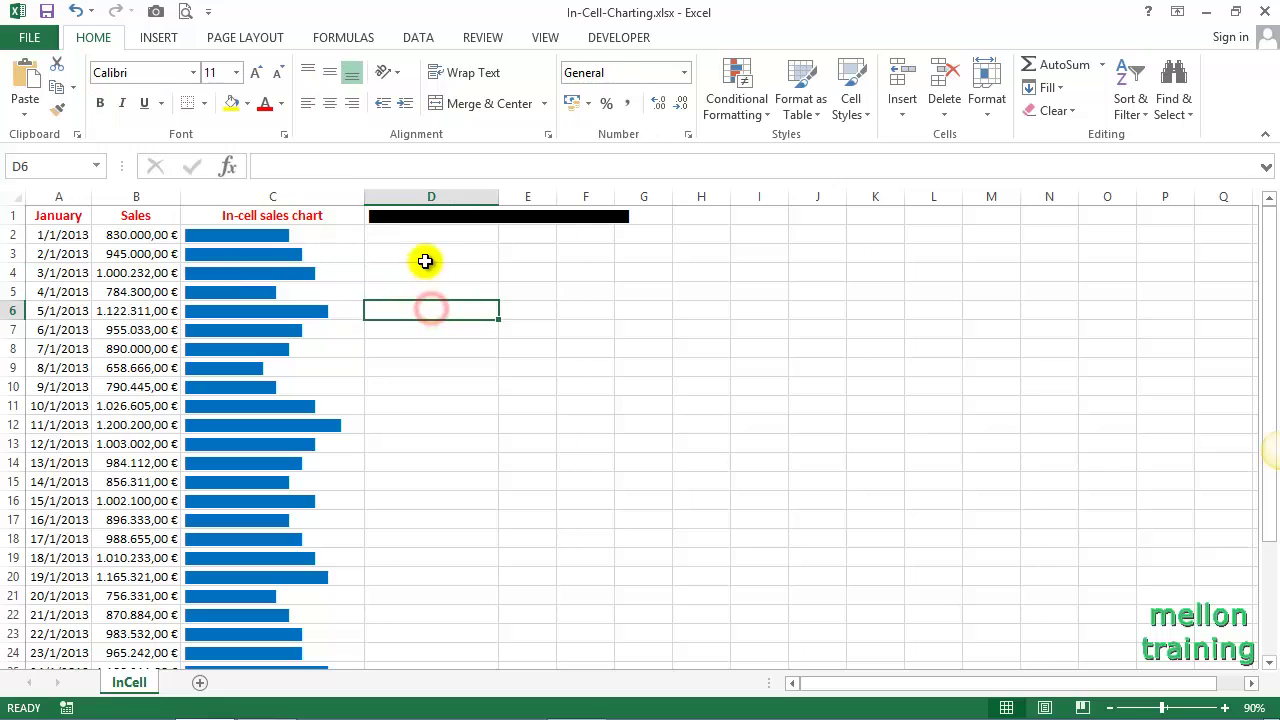
- Delete the leftover test bar formula from D1
click(423, 216)
key(Delete)
click(422, 279)
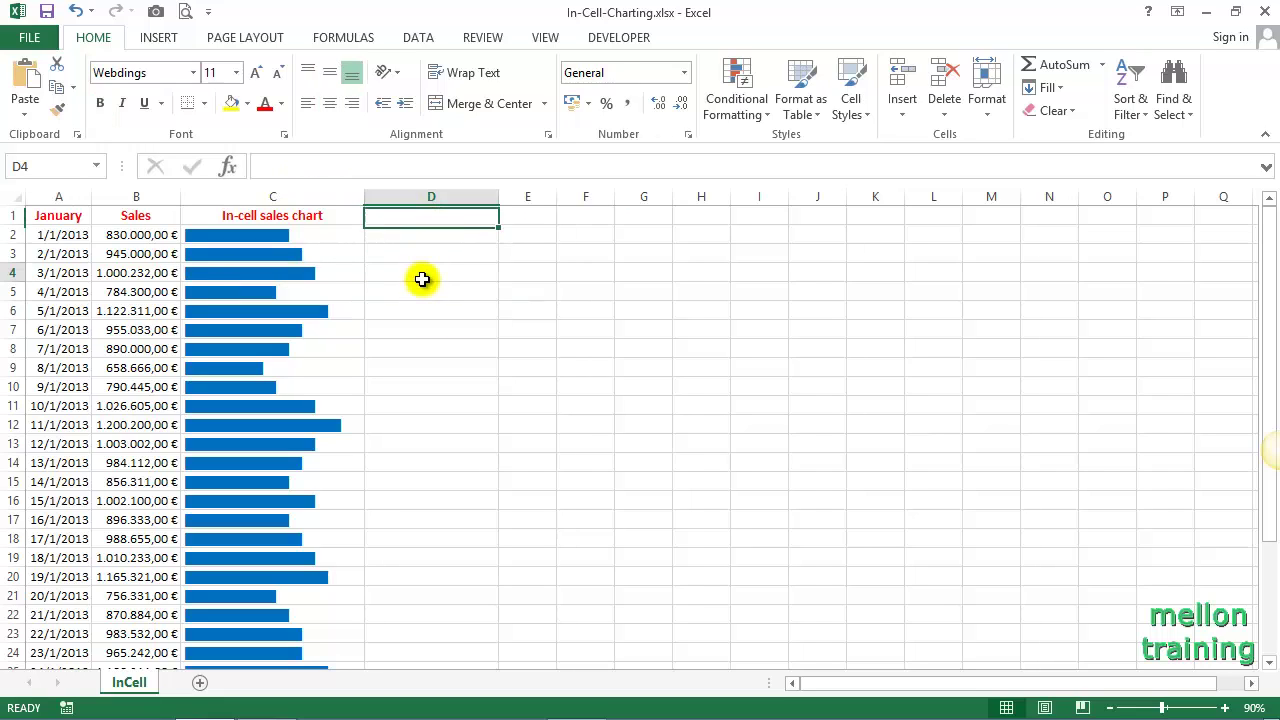